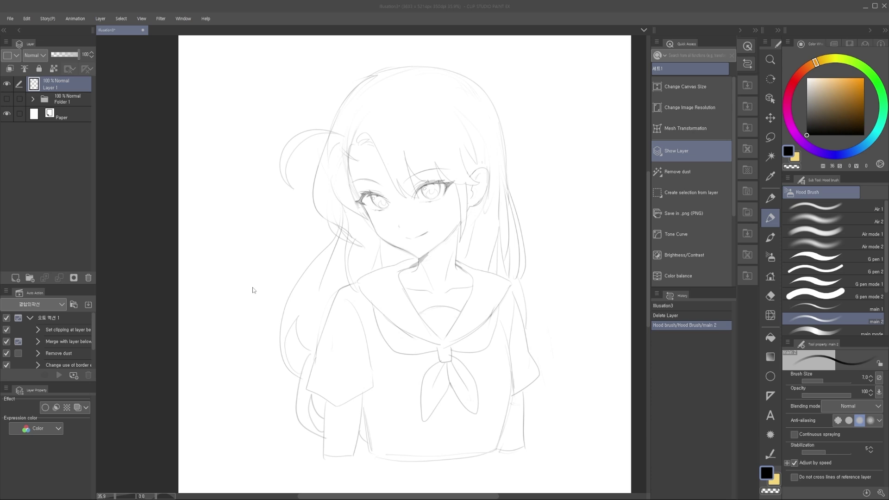
# Add a new raster layer above the sketch and enable its border effect with the circular edge option
pyautogui.click(15, 278)
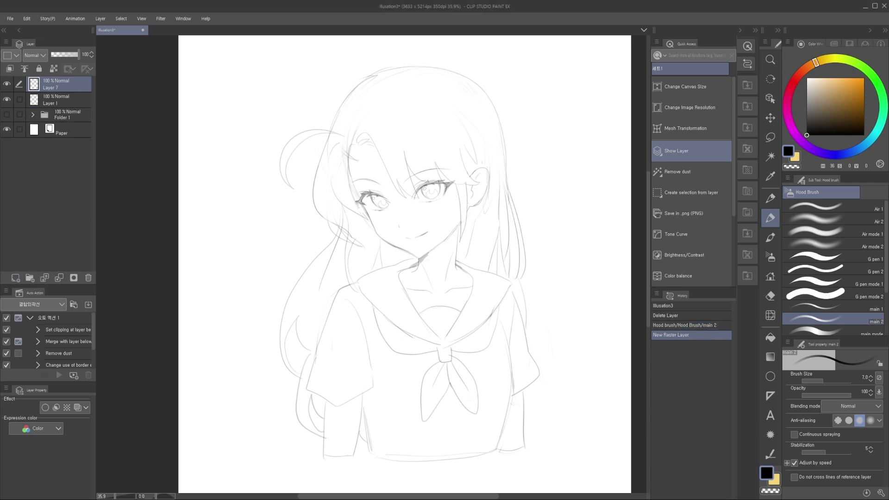
pyautogui.moveTo(363, 199); pyautogui.dragTo(343, 216)
pyautogui.scroll(3, 357, 204)
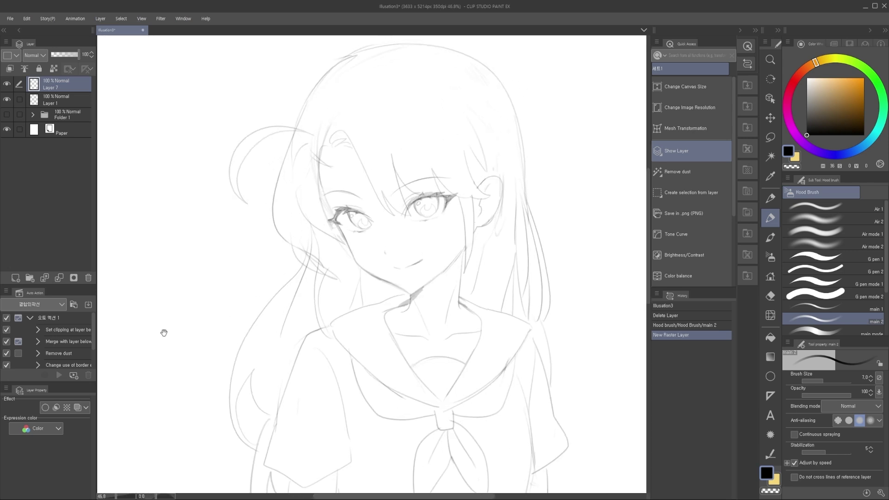
pyautogui.click(45, 408)
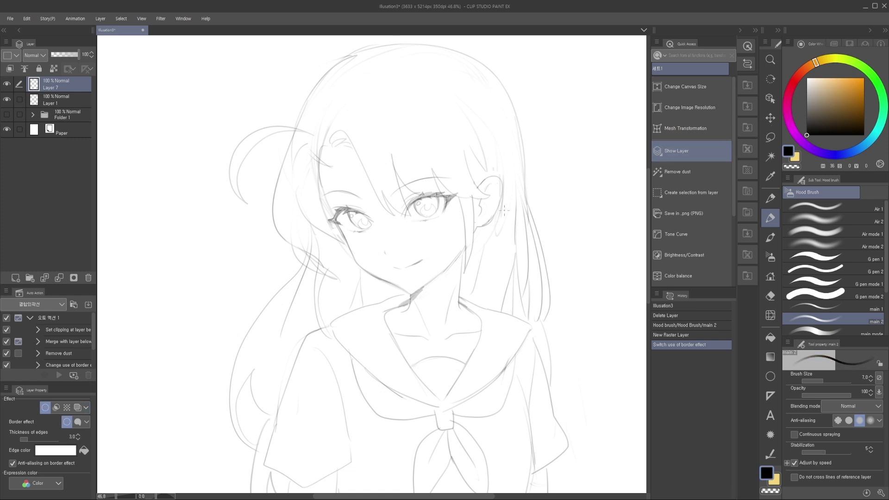
# Paint a large solid black circle over the forehead on the new layer with the G pen 2 brush
pyautogui.moveTo(458, 216)
pyautogui.mouseDown()
pyautogui.moveTo(455, 236)
pyautogui.moveTo(436, 227)
pyautogui.mouseUp()
pyautogui.click(815, 268)
pyautogui.moveTo(393, 178)
pyautogui.mouseDown()
pyautogui.moveTo(383, 185)
pyautogui.moveTo(399, 207)
pyautogui.mouseUp()
pyautogui.moveTo(395, 185)
pyautogui.mouseDown()
pyautogui.moveTo(416, 166)
pyautogui.moveTo(416, 218)
pyautogui.mouseUp()
pyautogui.moveTo(404, 158)
pyautogui.mouseDown()
pyautogui.moveTo(468, 321)
pyautogui.moveTo(375, 145)
pyautogui.moveTo(481, 365)
pyautogui.moveTo(389, 109)
pyautogui.moveTo(393, 397)
pyautogui.moveTo(385, 321)
pyautogui.mouseUp()
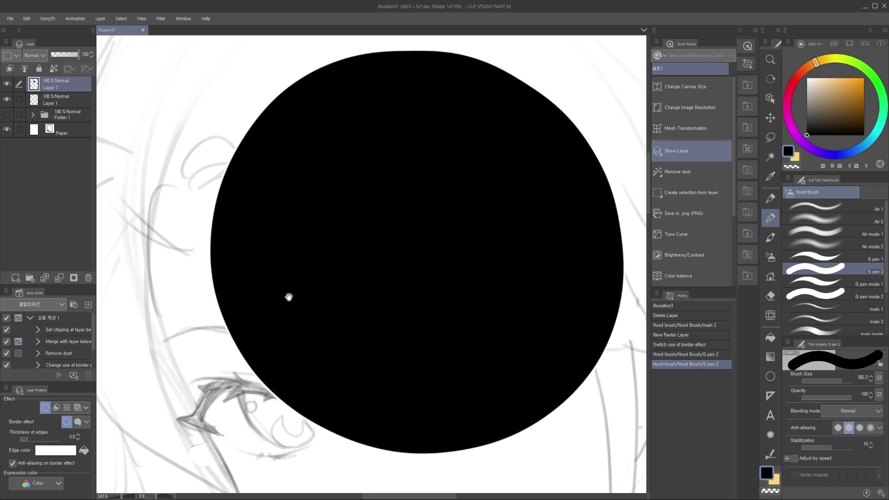
pyautogui.scroll(3, 282, 316)
pyautogui.scroll(-3, 284, 319)
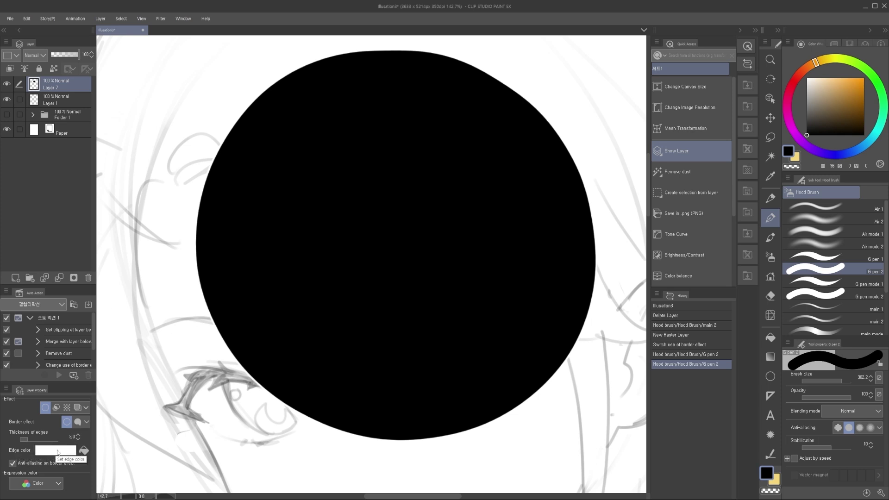
# Set the edge color of the layer's border effect to black (HEX 000000)
pyautogui.click(60, 451)
pyautogui.moveTo(356, 263); pyautogui.dragTo(287, 382)
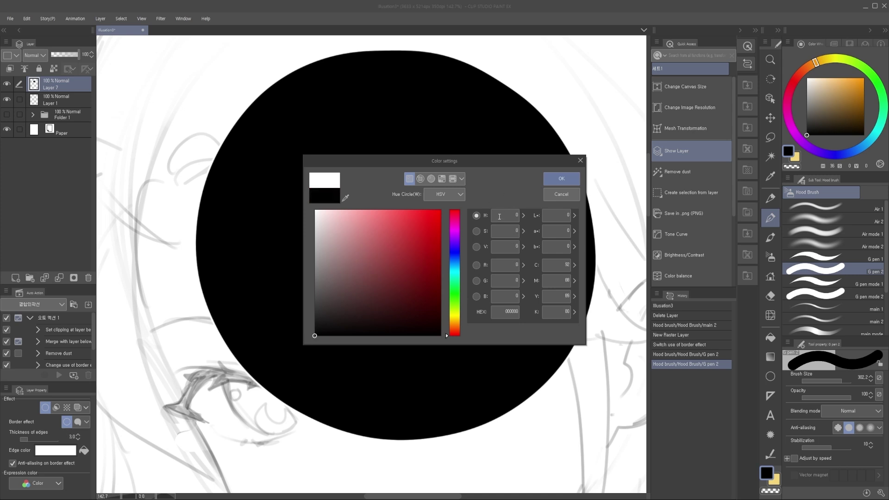
pyautogui.click(548, 181)
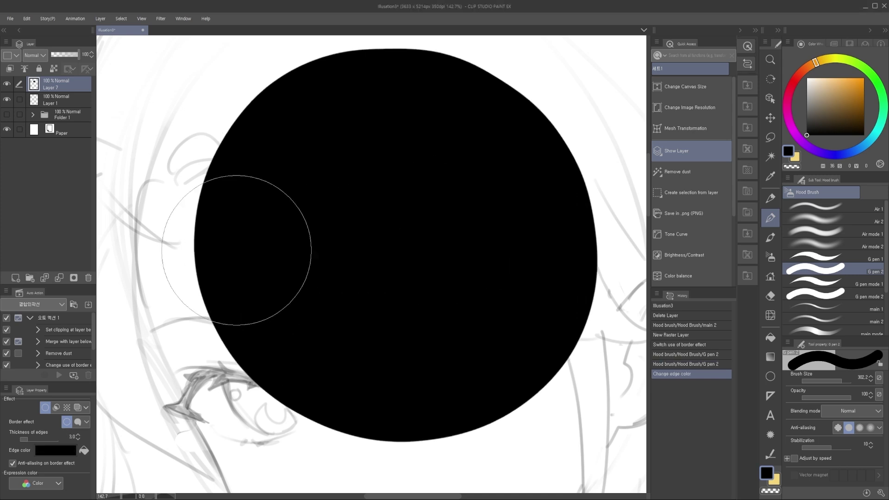
pyautogui.moveTo(292, 199); pyautogui.dragTo(287, 218)
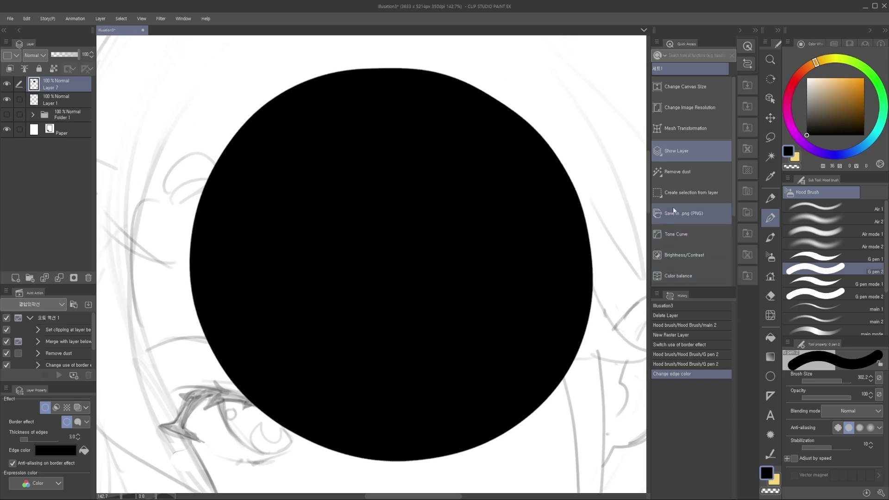
# Lock the transparent pixels on Layer 7 and paint the whole circle white with a larger G pen 2 brush
pyautogui.scroll(-2, 733, 203)
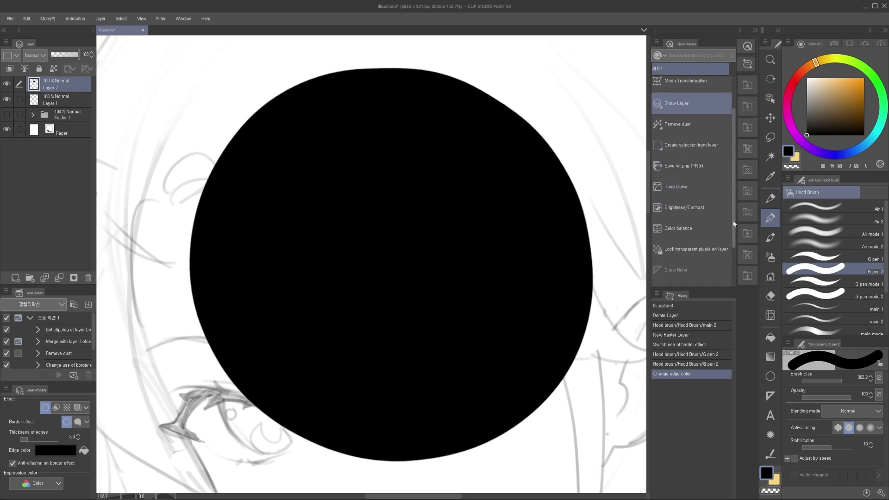
pyautogui.click(696, 249)
pyautogui.moveTo(835, 106); pyautogui.dragTo(806, 77)
pyautogui.press(']')
pyautogui.moveTo(504, 161)
pyautogui.mouseDown()
pyautogui.moveTo(360, 130)
pyautogui.moveTo(513, 345)
pyautogui.moveTo(453, 377)
pyautogui.moveTo(407, 248)
pyautogui.mouseUp()
pyautogui.scroll(-2, 406, 248)
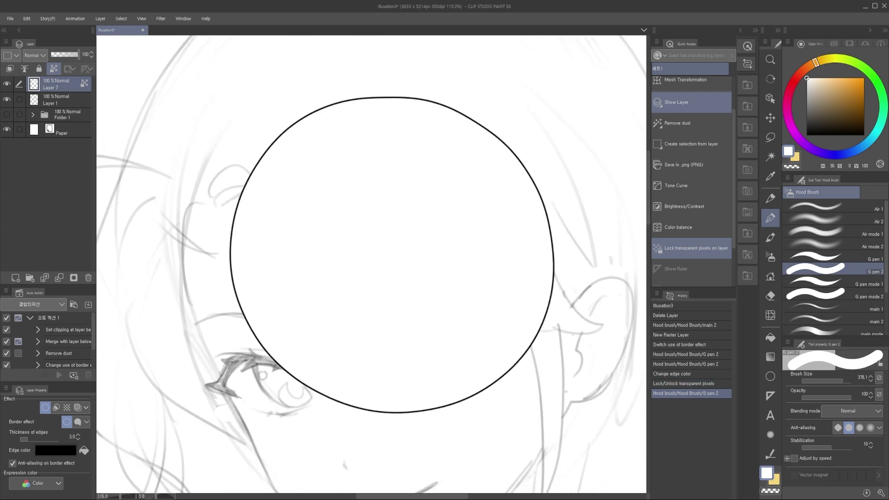
pyautogui.moveTo(376, 163)
pyautogui.mouseDown()
pyautogui.moveTo(399, 287)
pyautogui.moveTo(402, 266)
pyautogui.mouseUp()
# Examine the border line around the white circle at different zoom levels against the face sketch
pyautogui.scroll(-2, 403, 278)
pyautogui.scroll(3, 404, 273)
pyautogui.scroll(-2, 405, 274)
pyautogui.scroll(-2, 401, 267)
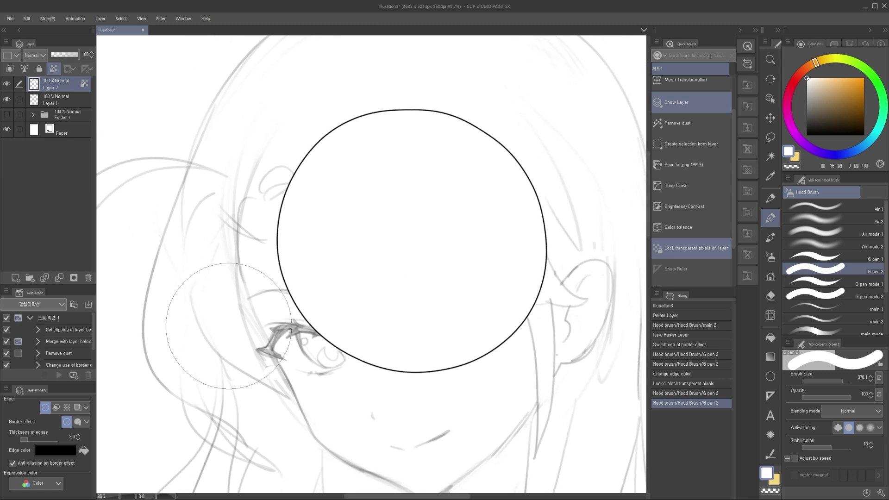
pyautogui.scroll(-2, 327, 288)
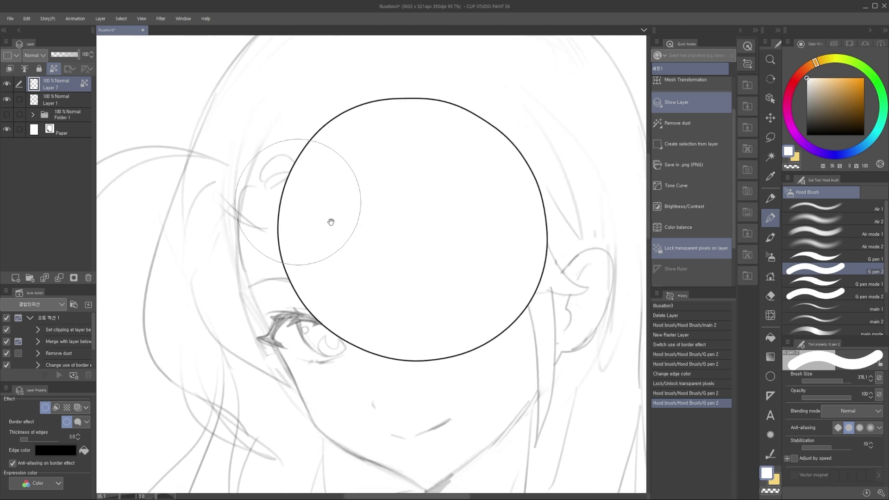
pyautogui.scroll(-3, 375, 246)
pyautogui.scroll(-2, 343, 295)
pyautogui.press('[')
pyautogui.press('[')
pyautogui.moveTo(343, 295)
pyautogui.mouseDown()
pyautogui.moveTo(337, 252)
pyautogui.moveTo(360, 250)
pyautogui.mouseUp()
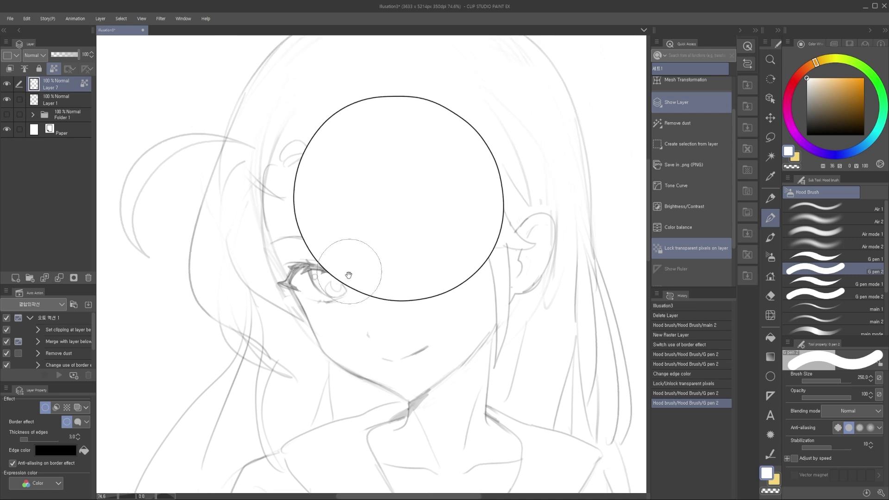
pyautogui.moveTo(351, 281); pyautogui.dragTo(348, 268)
pyautogui.press('[')
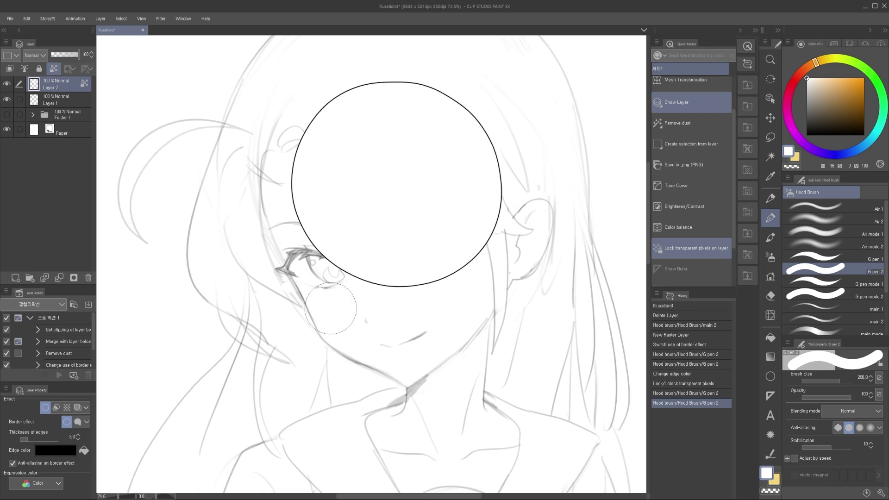
pyautogui.moveTo(471, 238); pyautogui.dragTo(458, 245)
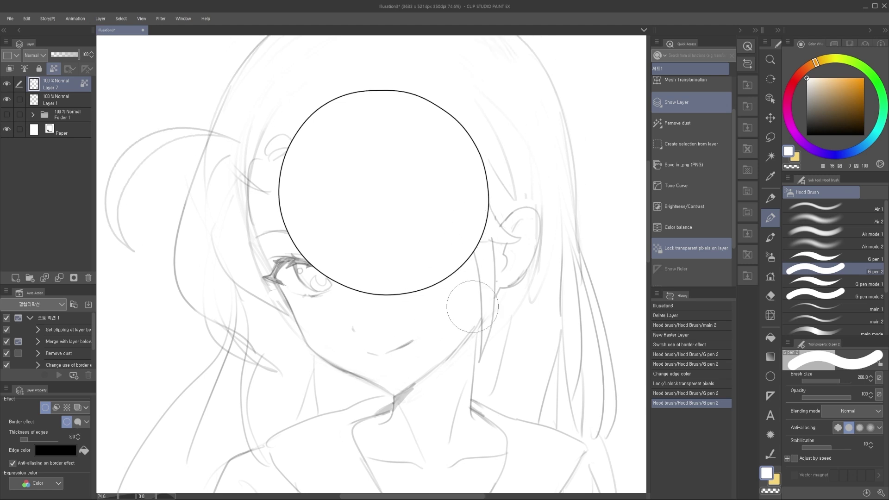
pyautogui.moveTo(368, 331); pyautogui.dragTo(374, 302)
pyautogui.scroll(2, 328, 303)
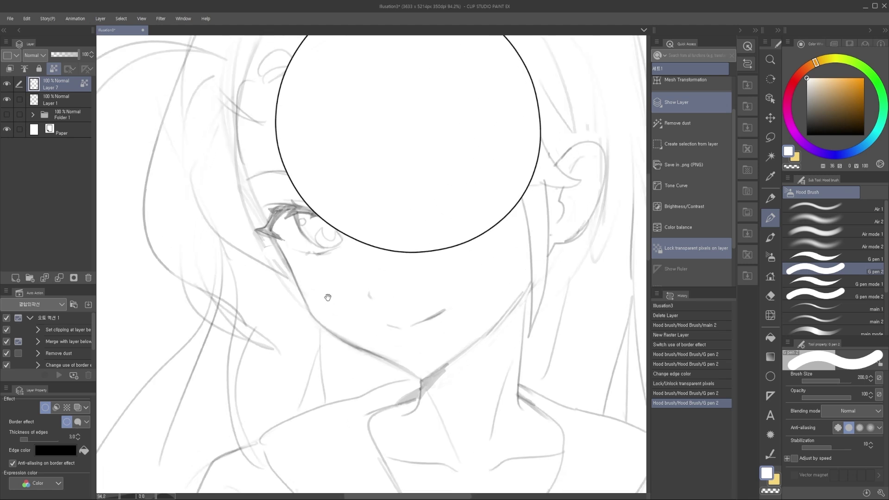
pyautogui.moveTo(310, 248); pyautogui.dragTo(318, 273)
pyautogui.moveTo(282, 218); pyautogui.dragTo(291, 248)
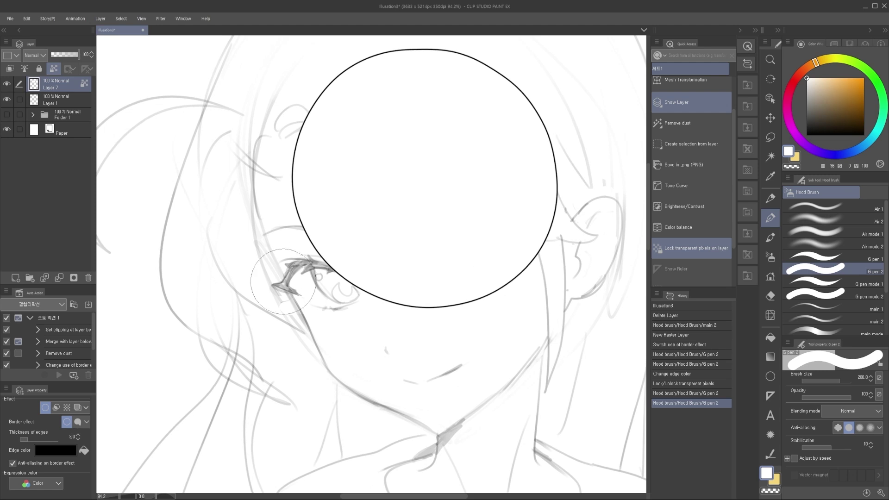
pyautogui.scroll(-2, 344, 212)
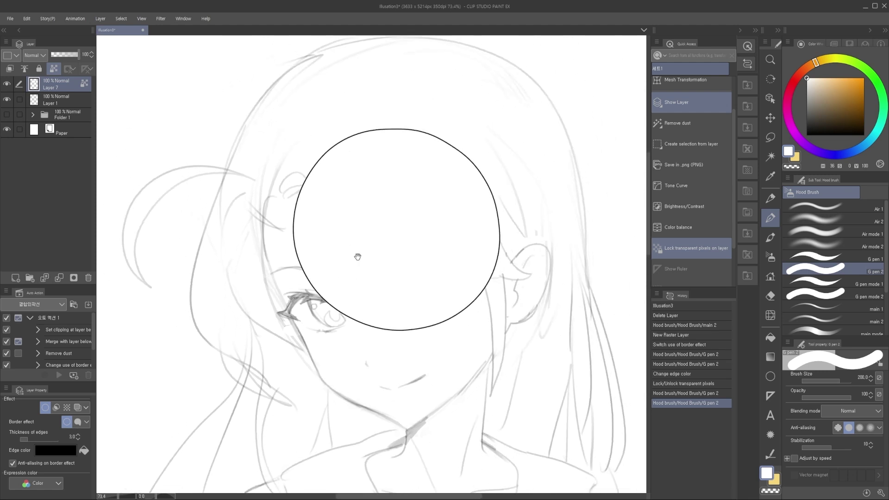
# Erase the whole white circle from Layer 7 with the 벡터용 eraser
pyautogui.press('e')
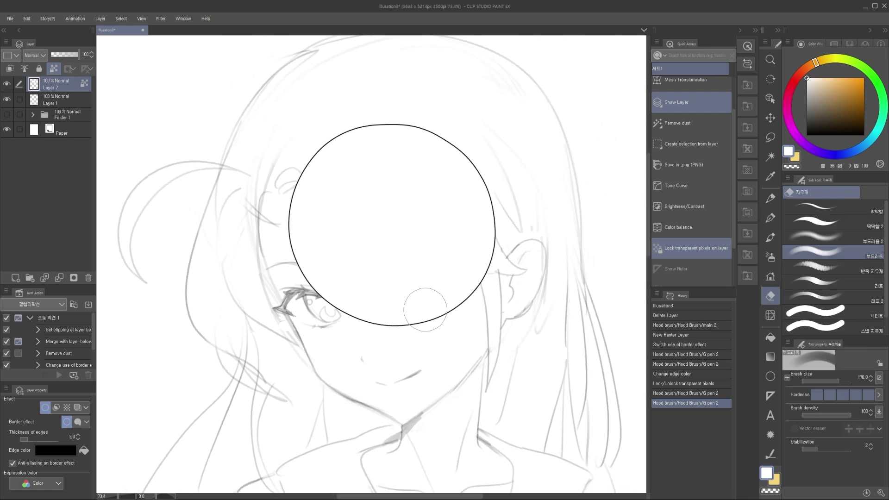
pyautogui.click(813, 313)
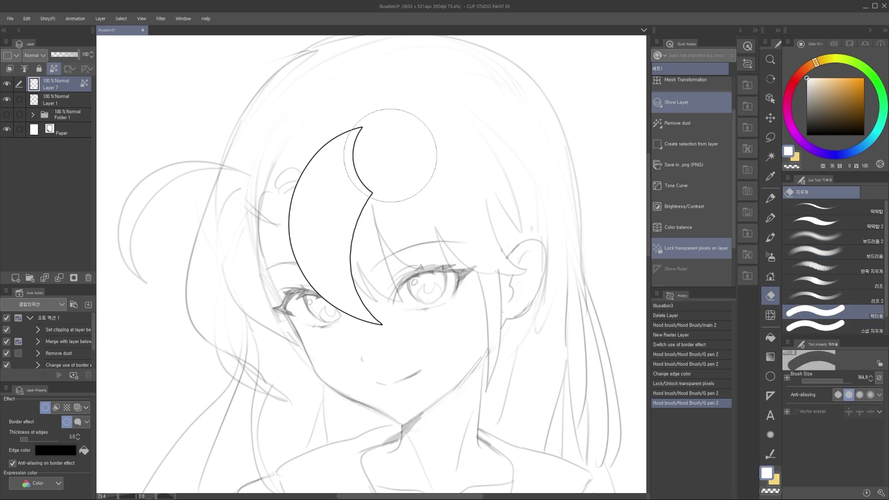
pyautogui.moveTo(304, 253)
pyautogui.mouseDown()
pyautogui.moveTo(453, 224)
pyautogui.moveTo(451, 209)
pyautogui.mouseUp()
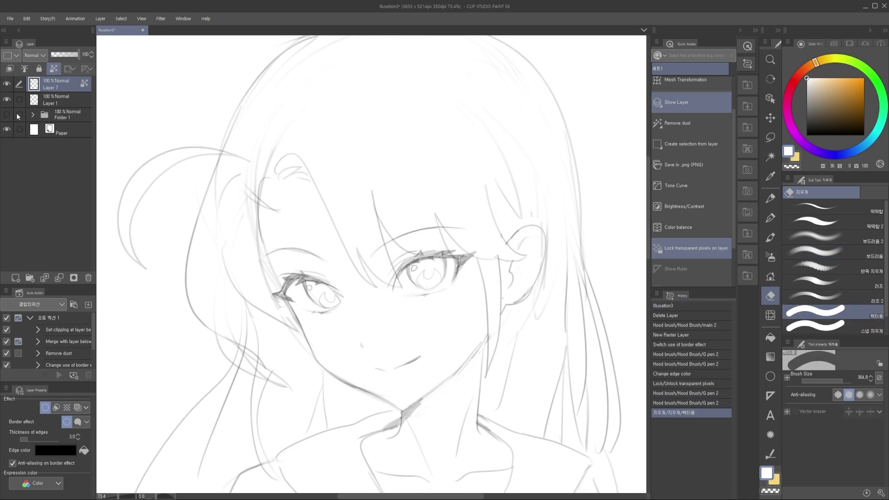
# Hide Layer 7 and the sketch on Layer 1, and show the colored illustration in Folder 1
pyautogui.click(7, 100)
pyautogui.click(7, 84)
pyautogui.click(6, 115)
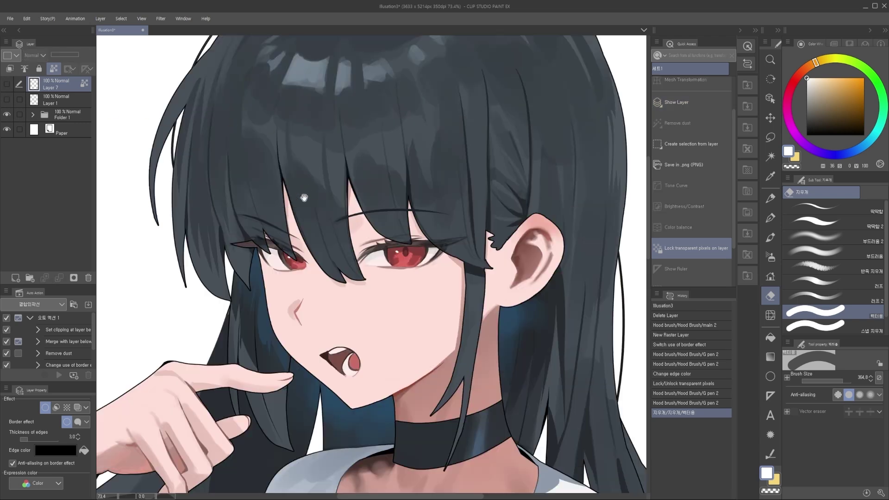
# Pick out the skin layer of the finished illustration directly from the girl's face on the canvas
pyautogui.moveTo(304, 198); pyautogui.dragTo(340, 223)
pyautogui.scroll(-2, 364, 227)
pyautogui.moveTo(373, 312); pyautogui.dragTo(379, 272)
pyautogui.keyDown('ctrl'); pyautogui.keyDown('shift'); pyautogui.click(380, 272); pyautogui.keyUp('shift'); pyautogui.keyUp('ctrl')
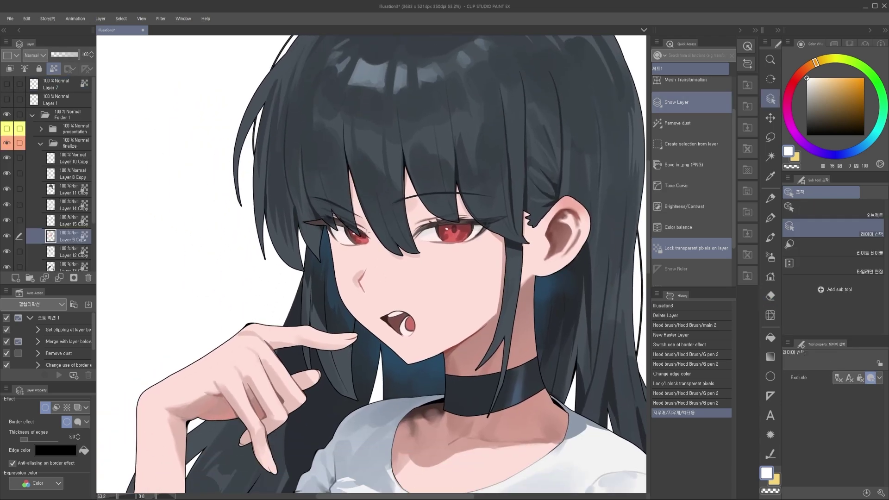
pyautogui.moveTo(329, 250); pyautogui.dragTo(326, 223)
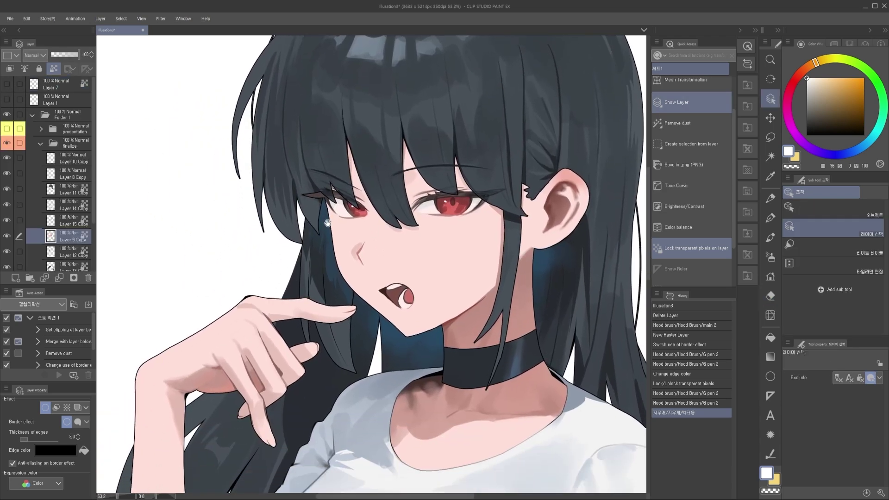
# Collapse and hide the finalize folder, and show the presentation folder instead
pyautogui.click(61, 144)
pyautogui.click(41, 143)
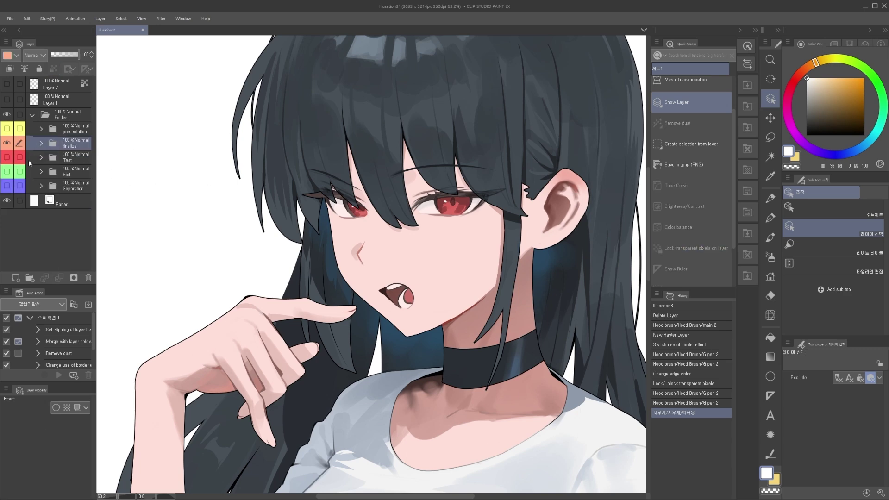
pyautogui.click(6, 144)
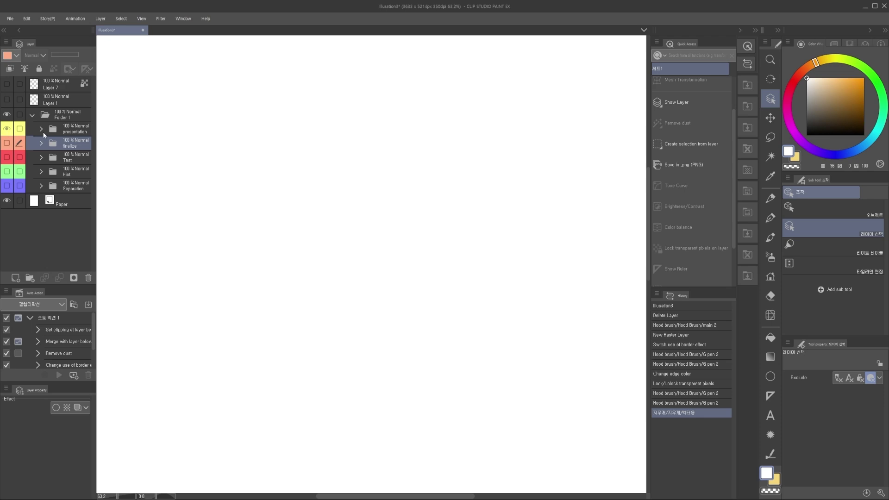
pyautogui.click(54, 131)
# Select the skin layer (Layer 9) in the presentation folder and compare the hand and arm with its border effect off and on
pyautogui.moveTo(369, 193); pyautogui.dragTo(348, 235)
pyautogui.moveTo(351, 321); pyautogui.dragTo(340, 172)
pyautogui.moveTo(339, 172); pyautogui.dragTo(335, 173)
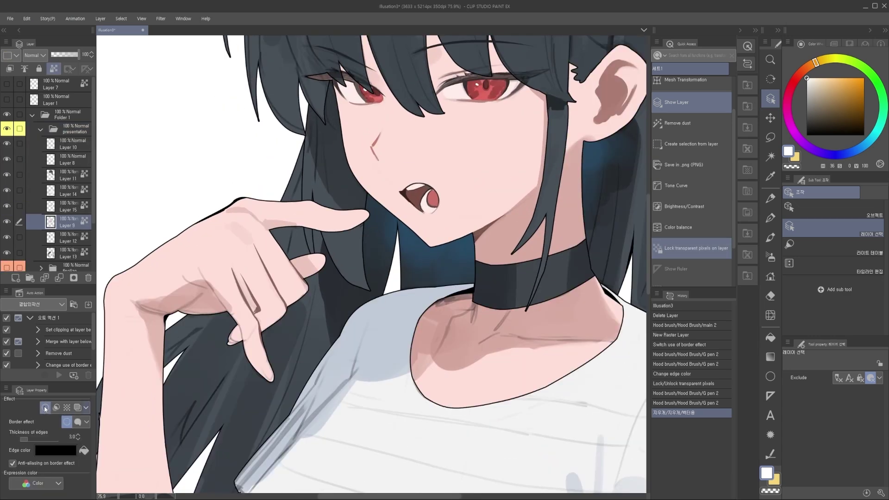
pyautogui.click(45, 407)
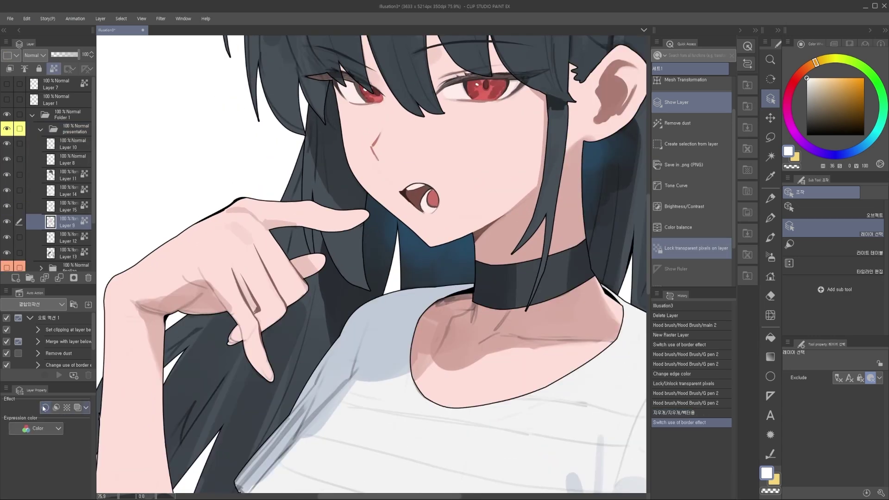
pyautogui.click(44, 408)
pyautogui.click(47, 409)
pyautogui.moveTo(224, 315); pyautogui.dragTo(254, 294)
pyautogui.moveTo(190, 372); pyautogui.dragTo(240, 232)
pyautogui.moveTo(154, 323); pyautogui.dragTo(176, 305)
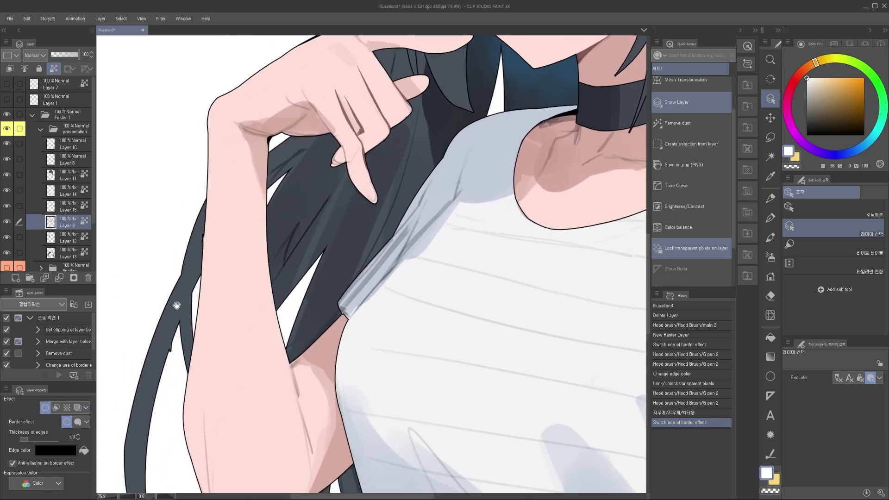
pyautogui.click(45, 408)
pyautogui.click(46, 410)
# Select the front hair layer (Layer 11) and compare the bangs with its border effect off and on
pyautogui.scroll(-2, 431, 175)
pyautogui.moveTo(431, 175); pyautogui.dragTo(381, 293)
pyautogui.click(357, 271)
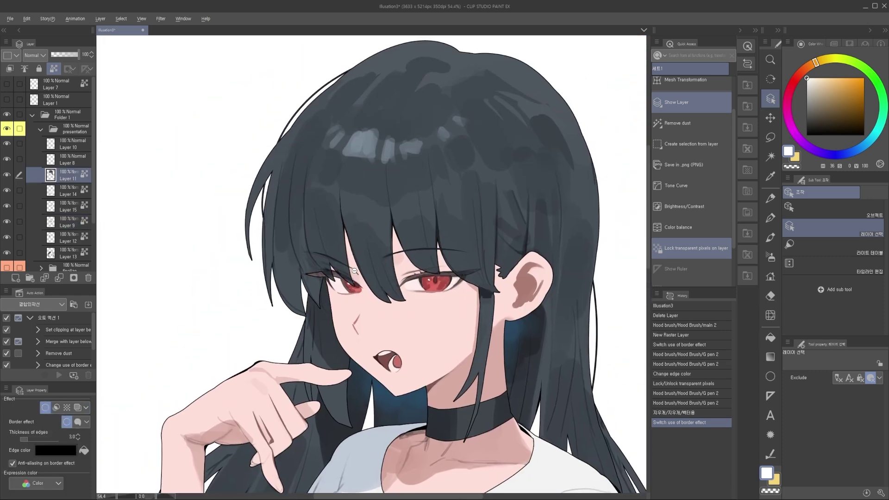
pyautogui.scroll(3, 317, 286)
pyautogui.moveTo(318, 286); pyautogui.dragTo(296, 278)
pyautogui.click(46, 408)
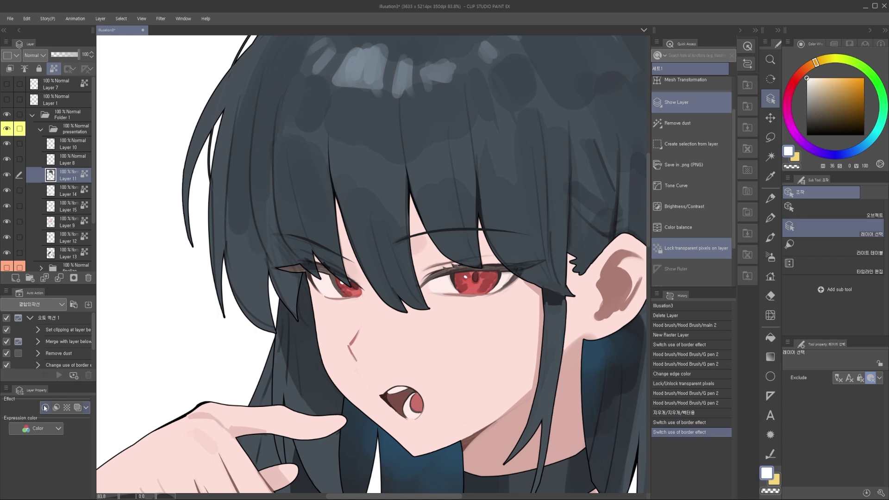
pyautogui.click(45, 409)
# Select the choker layer (Layer 15) at the neck and compare its border effect off and on
pyautogui.moveTo(430, 280); pyautogui.dragTo(393, 283)
pyautogui.moveTo(491, 415); pyautogui.dragTo(441, 244)
pyautogui.click(422, 243)
pyautogui.moveTo(232, 308); pyautogui.dragTo(234, 332)
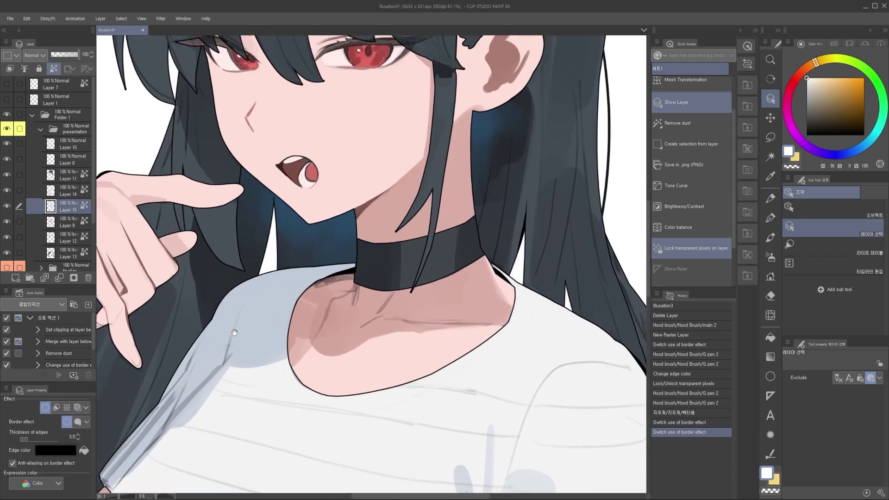
pyautogui.click(45, 407)
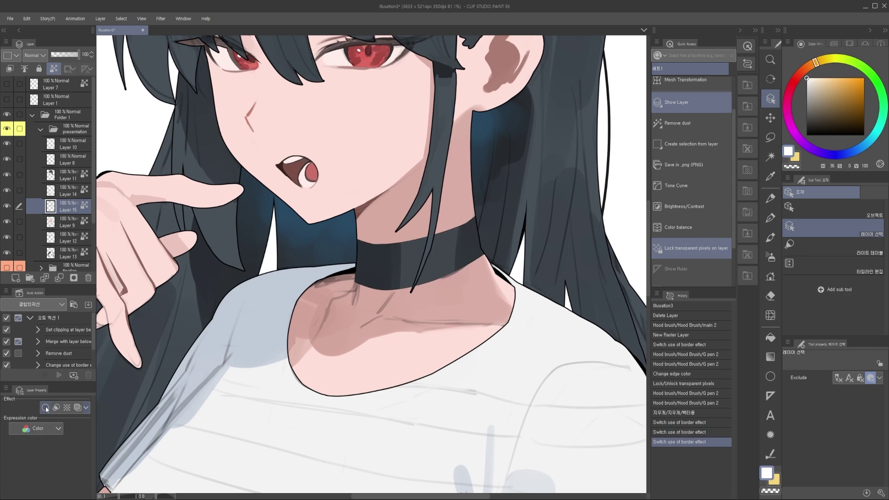
pyautogui.click(45, 408)
# Select the long back hair layer (Layer 13) and compare it with its border effect off and on
pyautogui.scroll(-5, 326, 287)
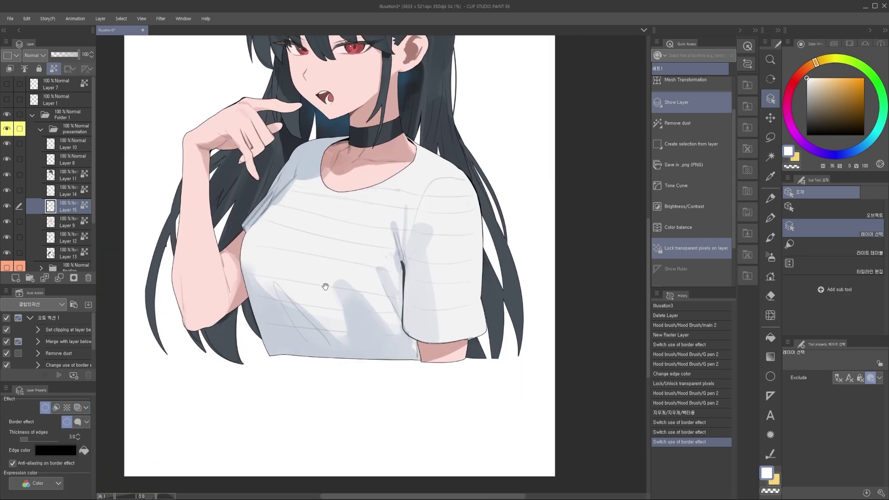
pyautogui.moveTo(325, 286); pyautogui.dragTo(359, 333)
pyautogui.click(221, 334)
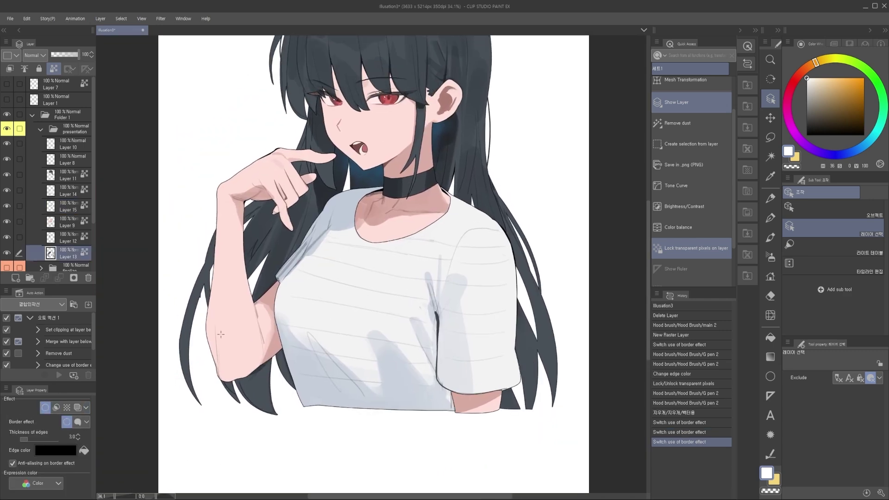
pyautogui.click(45, 408)
pyautogui.click(46, 408)
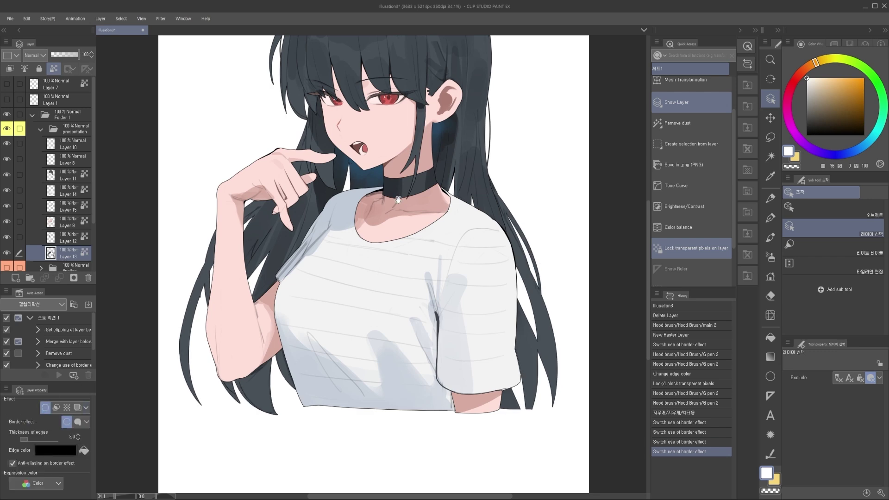
# Examine the outlined face, bangs, ear and hair of the character from close up and from farther out
pyautogui.scroll(3, 398, 200)
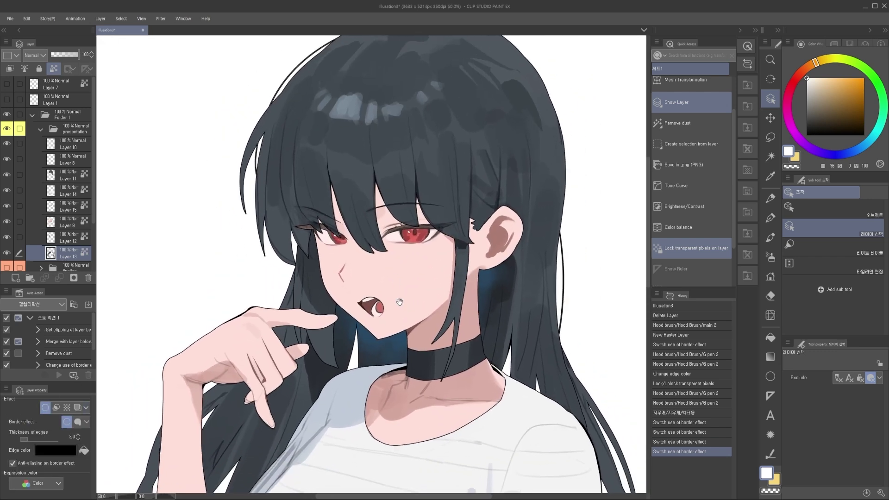
pyautogui.scroll(-3, 399, 294)
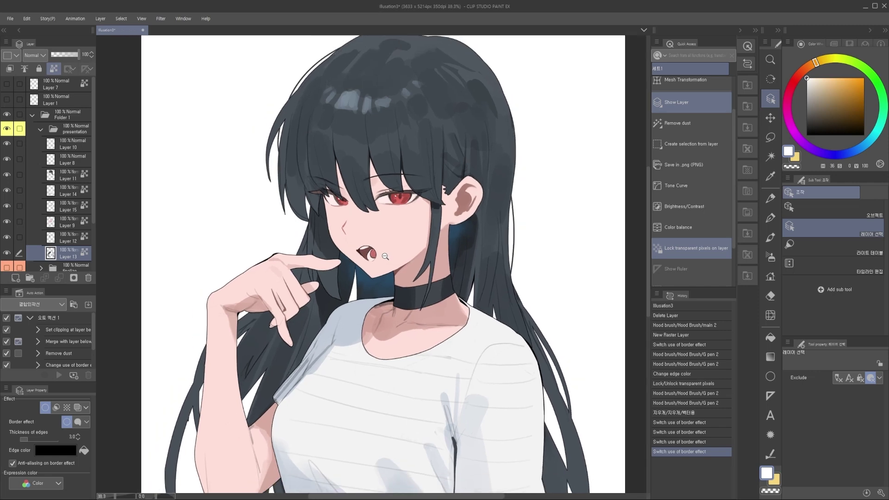
pyautogui.scroll(2, 388, 257)
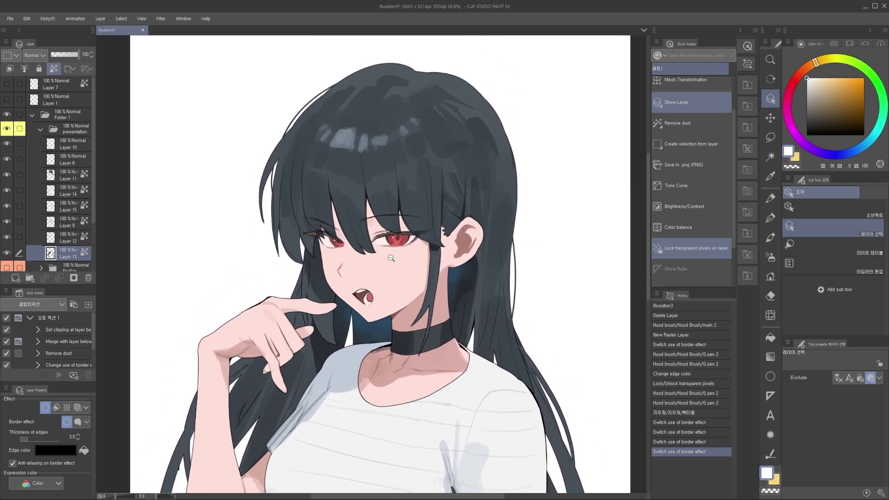
pyautogui.moveTo(391, 249); pyautogui.dragTo(387, 255)
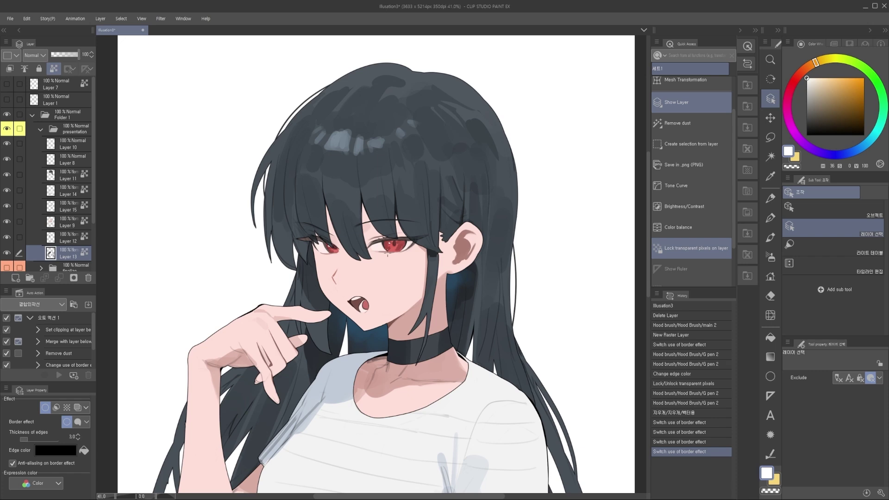
pyautogui.scroll(5, 364, 223)
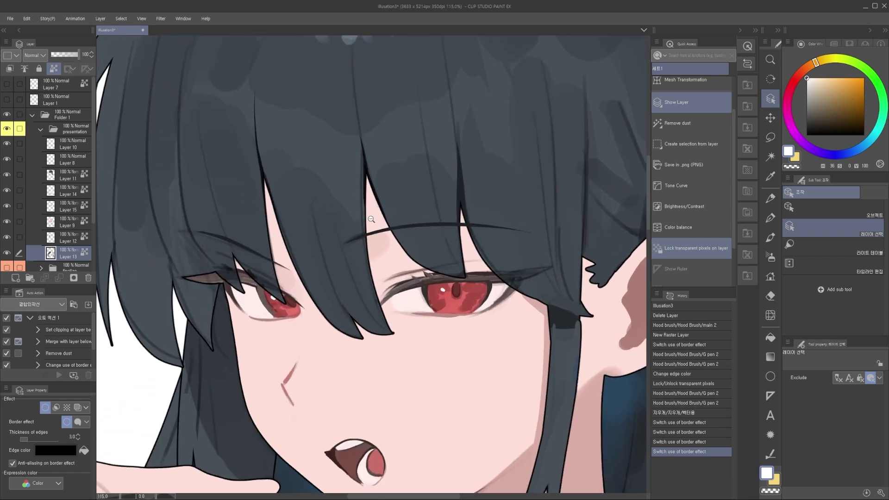
pyautogui.scroll(-2, 371, 219)
pyautogui.scroll(1, 370, 238)
pyautogui.moveTo(409, 229); pyautogui.dragTo(388, 264)
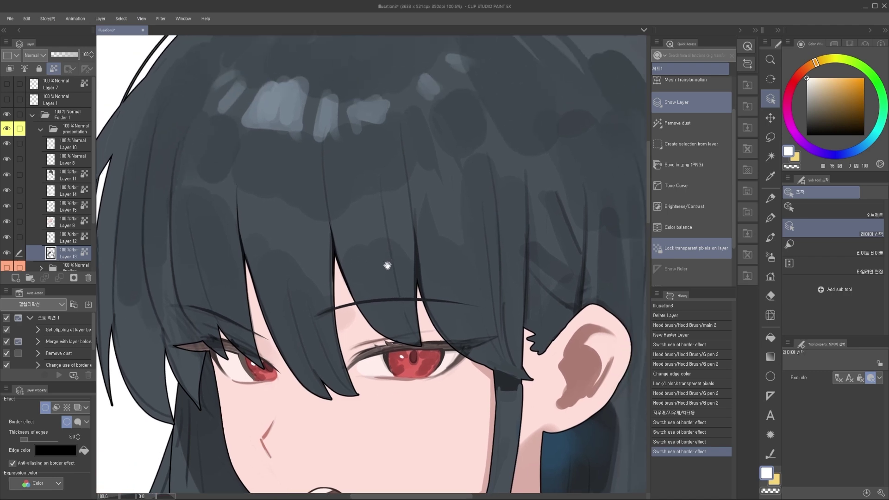
pyautogui.scroll(-2, 386, 319)
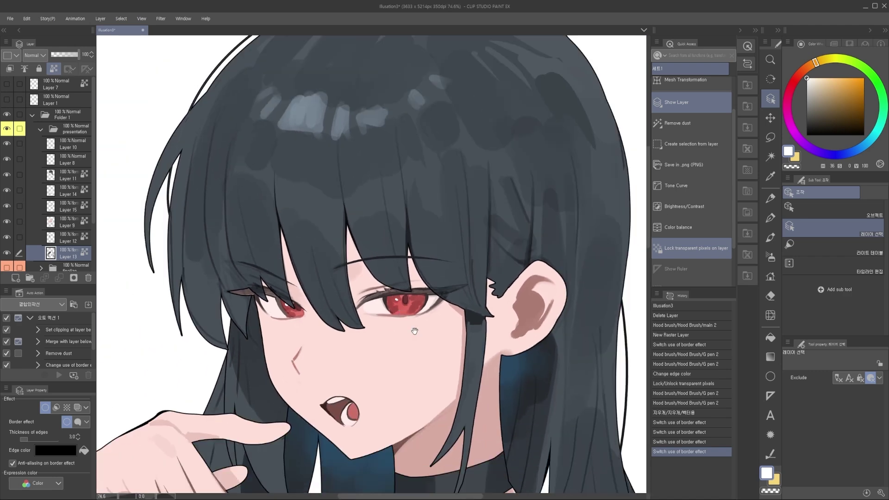
pyautogui.moveTo(415, 331); pyautogui.dragTo(405, 296)
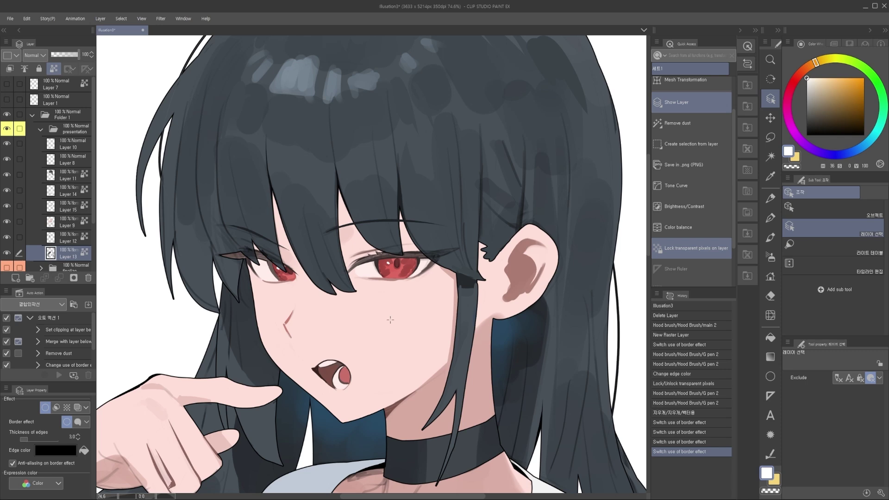
pyautogui.scroll(-2, 453, 243)
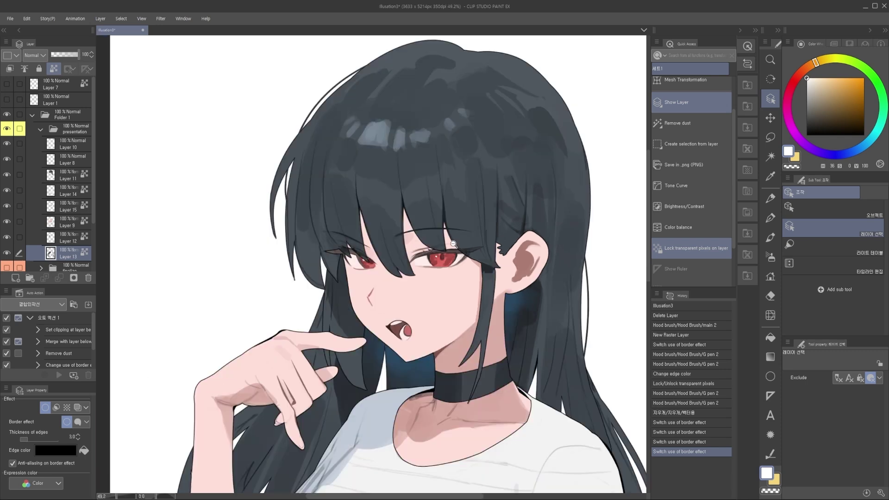
pyautogui.scroll(1, 453, 243)
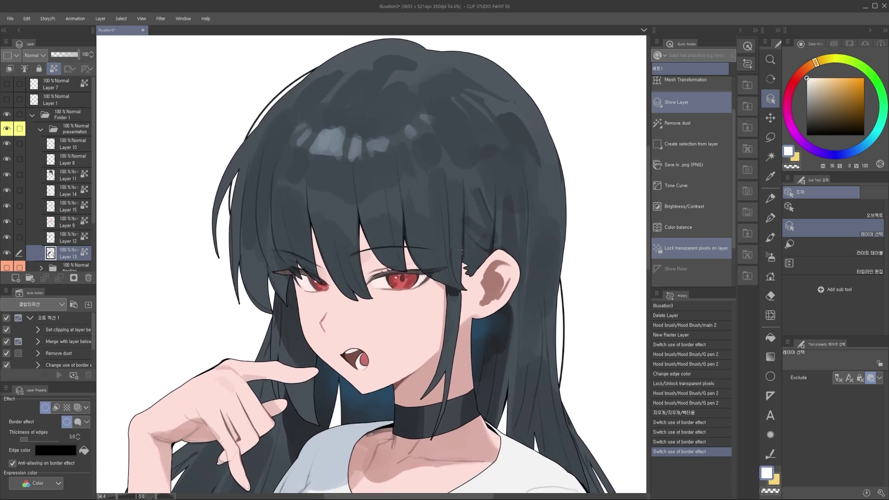
# Add a new raster layer above Layer 10 in the presentation folder
pyautogui.click(446, 231)
pyautogui.scroll(3, 537, 203)
pyautogui.moveTo(537, 204); pyautogui.dragTo(477, 237)
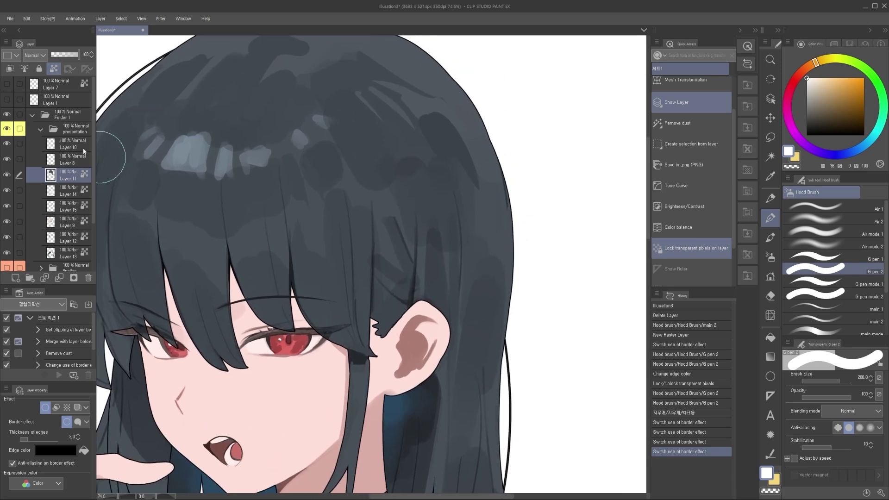
pyautogui.click(71, 145)
pyautogui.click(17, 279)
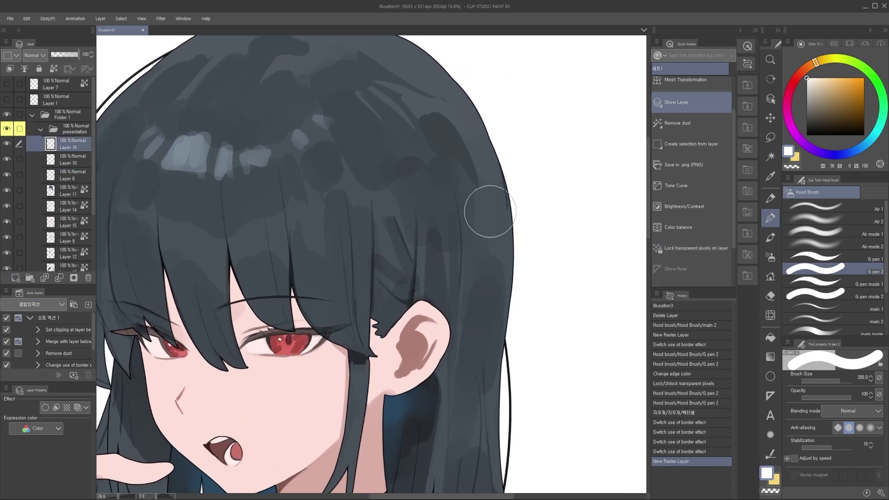
# Try trimming the outer edge of the hair behind the ear with white strokes of the main 1 brush
pyautogui.scroll(3, 481, 217)
pyautogui.press('[')
pyautogui.press('[')
pyautogui.press('[')
pyautogui.press('[')
pyautogui.press('[')
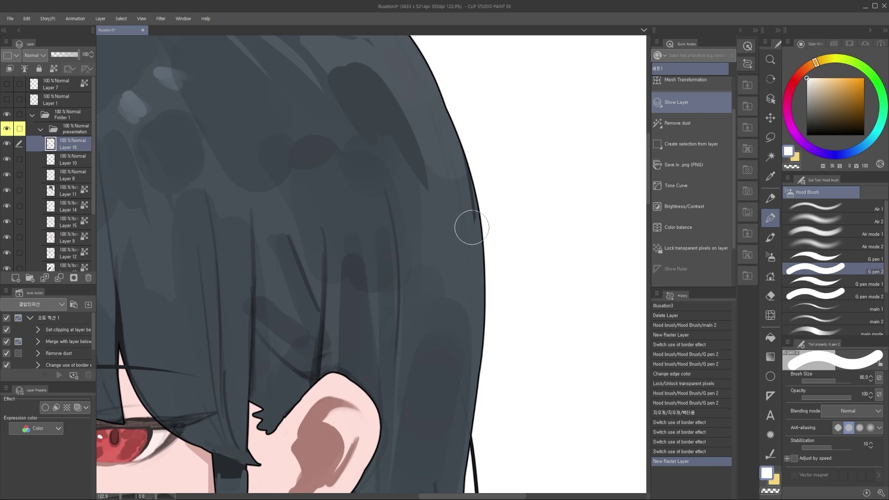
pyautogui.scroll(-1, 479, 232)
pyautogui.press('b')
pyautogui.moveTo(429, 177)
pyautogui.mouseDown()
pyautogui.moveTo(463, 297)
pyautogui.moveTo(474, 304)
pyautogui.mouseUp()
pyautogui.hotkey('ctrl', 'z')
pyautogui.hotkey('ctrl', 'z')
pyautogui.moveTo(456, 194)
pyautogui.mouseDown()
pyautogui.moveTo(477, 299)
pyautogui.moveTo(470, 308)
pyautogui.mouseUp()
# Pick up the dark hair colour and try redrawing the trimmed outer hair edge with a smaller main 1 brush
pyautogui.scroll(4, 440, 233)
pyautogui.keyDown('alt'); pyautogui.click(434, 256); pyautogui.keyUp('alt')
pyautogui.press('[')
pyautogui.press('[')
pyautogui.press('[')
pyautogui.moveTo(433, 199); pyautogui.dragTo(462, 330)
pyautogui.moveTo(421, 170)
pyautogui.mouseDown()
pyautogui.moveTo(448, 320)
pyautogui.moveTo(439, 329)
pyautogui.moveTo(411, 327)
pyautogui.mouseUp()
pyautogui.moveTo(329, 440)
pyautogui.mouseDown()
pyautogui.moveTo(374, 299)
pyautogui.moveTo(423, 282)
pyautogui.mouseUp()
pyautogui.scroll(-2, 423, 282)
# Undo the test strokes on the outer edge of the hair
pyautogui.hotkey('ctrl', 'z')
pyautogui.hotkey('ctrl', 'z')
pyautogui.hotkey('ctrl', 'z')
pyautogui.hotkey('ctrl', 'z')
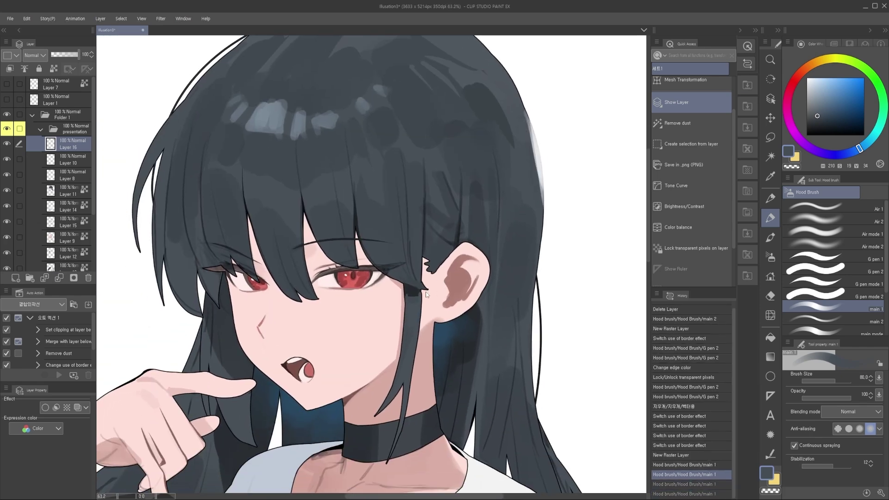
# Add another new raster layer above Layer 16 in the presentation folder
pyautogui.moveTo(397, 296); pyautogui.dragTo(405, 286)
pyautogui.scroll(2, 405, 285)
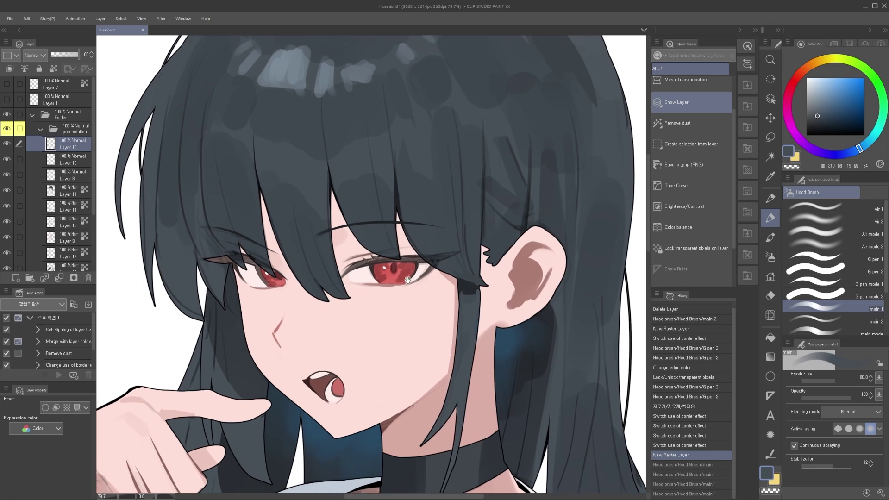
pyautogui.moveTo(400, 250); pyautogui.dragTo(408, 256)
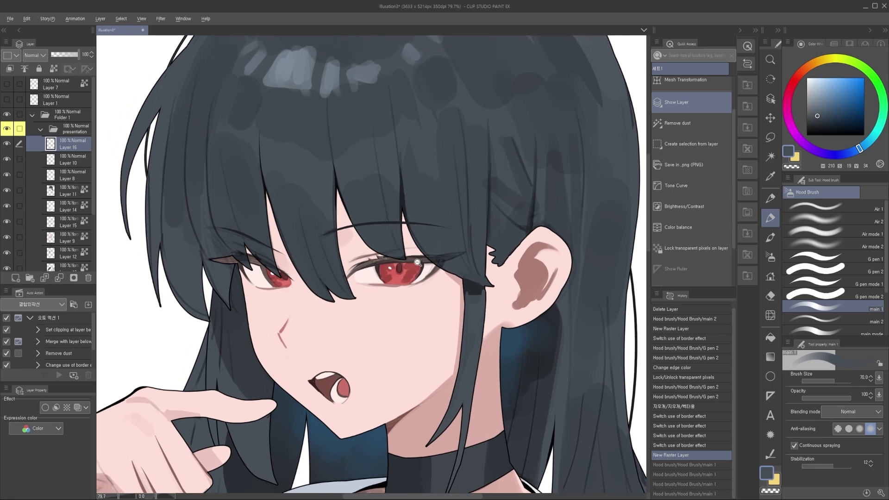
pyautogui.scroll(1, 419, 262)
pyautogui.scroll(-2, 418, 268)
pyautogui.scroll(2, 416, 273)
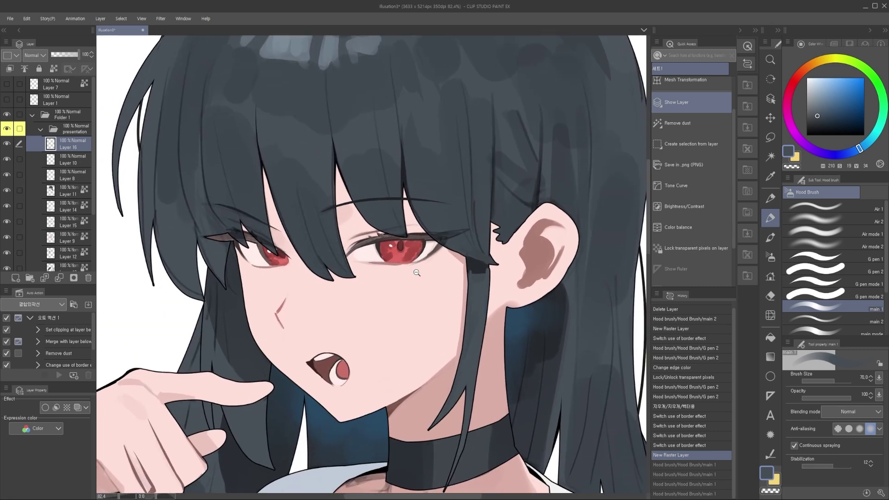
pyautogui.scroll(1, 417, 272)
pyautogui.click(16, 277)
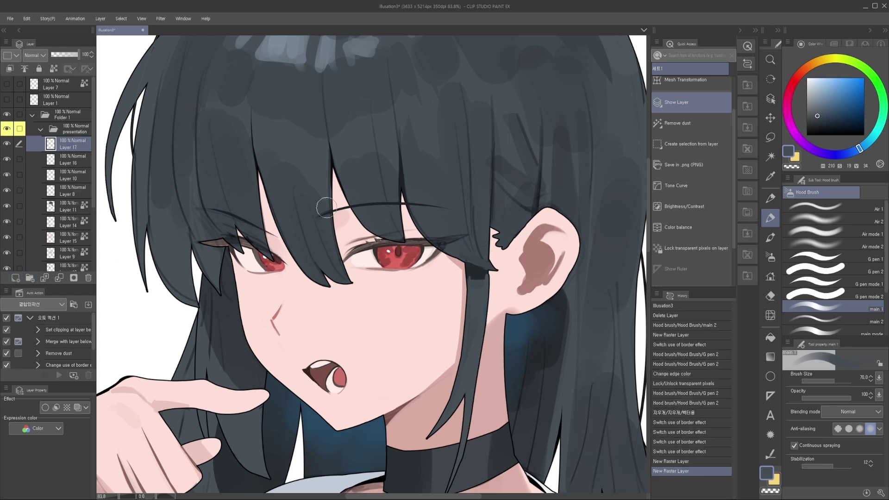
# Sample colours around the centre bang and try reshaping its edge by the forehead gap with the main 1 brush, undoing the trial strokes
pyautogui.moveTo(382, 176); pyautogui.dragTo(386, 200)
pyautogui.moveTo(387, 315)
pyautogui.mouseDown()
pyautogui.moveTo(371, 269)
pyautogui.moveTo(394, 256)
pyautogui.moveTo(361, 199)
pyautogui.mouseUp()
pyautogui.keyDown('alt'); pyautogui.click(387, 300); pyautogui.keyUp('alt')
pyautogui.press(']')
pyautogui.hotkey('ctrl', 'z')
pyautogui.hotkey('ctrl', 'z')
pyautogui.moveTo(361, 199); pyautogui.dragTo(384, 273)
pyautogui.keyDown('alt'); pyautogui.click(375, 234); pyautogui.keyUp('alt')
pyautogui.press('[')
pyautogui.press('[')
pyautogui.moveTo(340, 175); pyautogui.dragTo(345, 235)
pyautogui.hotkey('ctrl', 'z')
pyautogui.moveTo(316, 157); pyautogui.dragTo(346, 349)
pyautogui.hotkey('ctrl', 'z')
# Paint over the black outline along the centre bang's inner edge with the dark hair colour and the main 1 brush
pyautogui.moveTo(339, 264); pyautogui.dragTo(350, 258)
pyautogui.press('[')
pyautogui.press('[')
pyautogui.press('[')
pyautogui.moveTo(327, 172); pyautogui.dragTo(338, 326)
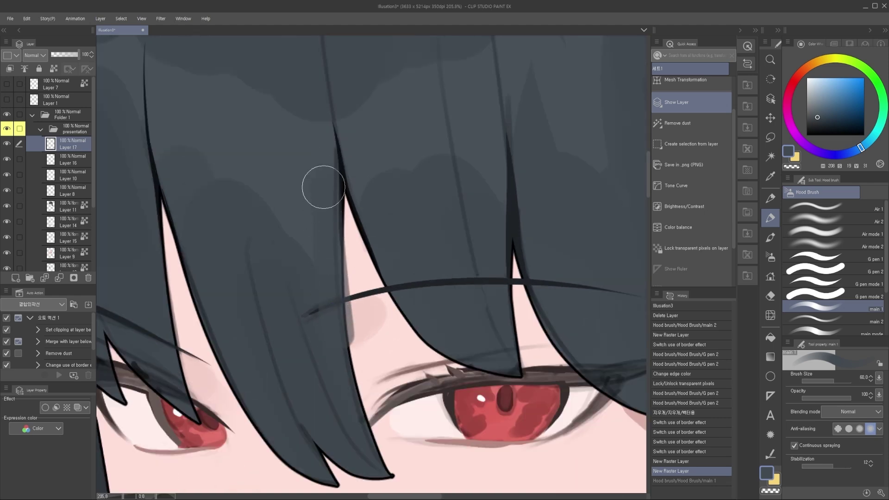
pyautogui.moveTo(323, 187); pyautogui.dragTo(343, 345)
# Pick up the skin colour and paint the forehead gap beside the centre bang with the main 1 brush at size 30
pyautogui.keyDown('alt'); pyautogui.click(354, 255); pyautogui.keyUp('alt')
pyautogui.moveTo(351, 229); pyautogui.dragTo(363, 337)
pyautogui.moveTo(350, 224); pyautogui.dragTo(361, 357)
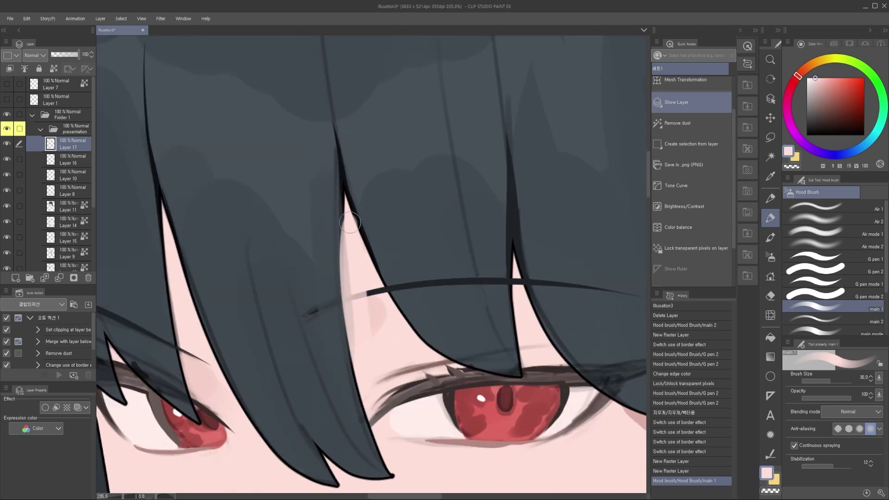
# Sample the dark hair colour and repaint the centre bang's edge down past the eyebrow with a smaller brush
pyautogui.keyDown('alt'); pyautogui.click(321, 245); pyautogui.keyUp('alt')
pyautogui.press('[')
pyautogui.moveTo(324, 207); pyautogui.dragTo(345, 335)
pyautogui.moveTo(360, 413); pyautogui.dragTo(363, 418)
pyautogui.moveTo(367, 304); pyautogui.dragTo(350, 310)
pyautogui.moveTo(338, 248); pyautogui.dragTo(356, 359)
pyautogui.moveTo(343, 283); pyautogui.dragTo(368, 273)
# Sample the skin colour again and clean up the forehead gap along the centre bang with a finer brush
pyautogui.keyDown('alt'); pyautogui.click(362, 263); pyautogui.keyUp('alt')
pyautogui.press('[')
pyautogui.press('[')
pyautogui.moveTo(349, 221); pyautogui.dragTo(362, 374)
pyautogui.hotkey('ctrl', 'z')
pyautogui.moveTo(355, 283)
pyautogui.mouseDown()
pyautogui.moveTo(363, 375)
pyautogui.moveTo(359, 367)
pyautogui.moveTo(378, 361)
pyautogui.moveTo(363, 351)
pyautogui.mouseUp()
pyautogui.scroll(-1, 371, 350)
pyautogui.moveTo(362, 343); pyautogui.dragTo(363, 354)
# Pick up the dark hair colour and refine the centre bang's edge with the main 1 brush at size 12
pyautogui.keyDown('alt'); pyautogui.click(347, 304); pyautogui.keyUp('alt')
pyautogui.press('[')
pyautogui.press('[')
pyautogui.moveTo(347, 269); pyautogui.dragTo(380, 434)
pyautogui.scroll(8, 383, 320)
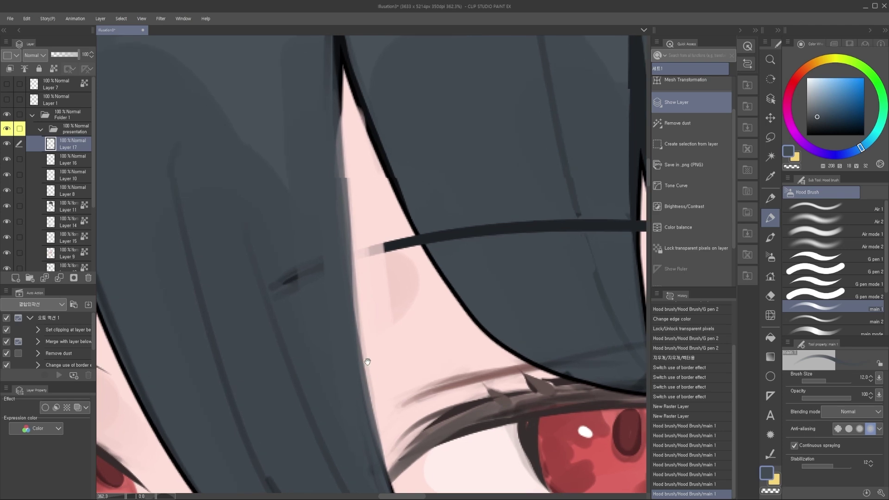
pyautogui.scroll(-10, 368, 332)
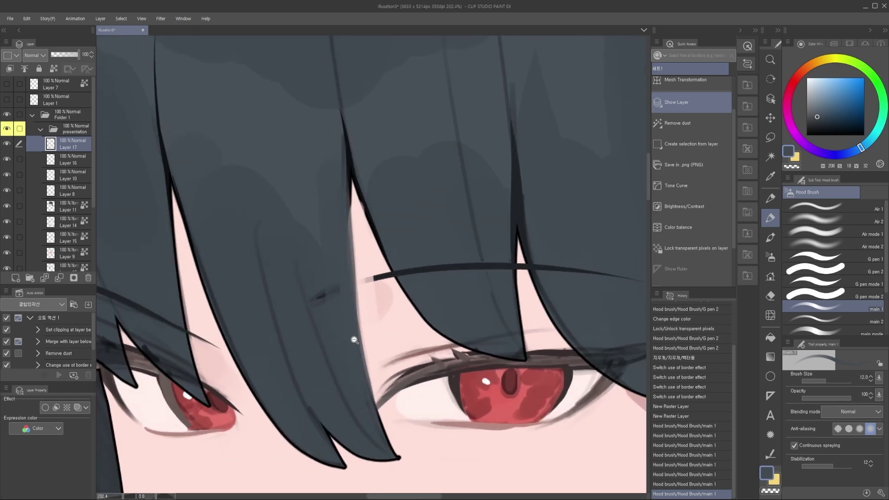
pyautogui.scroll(-3, 353, 343)
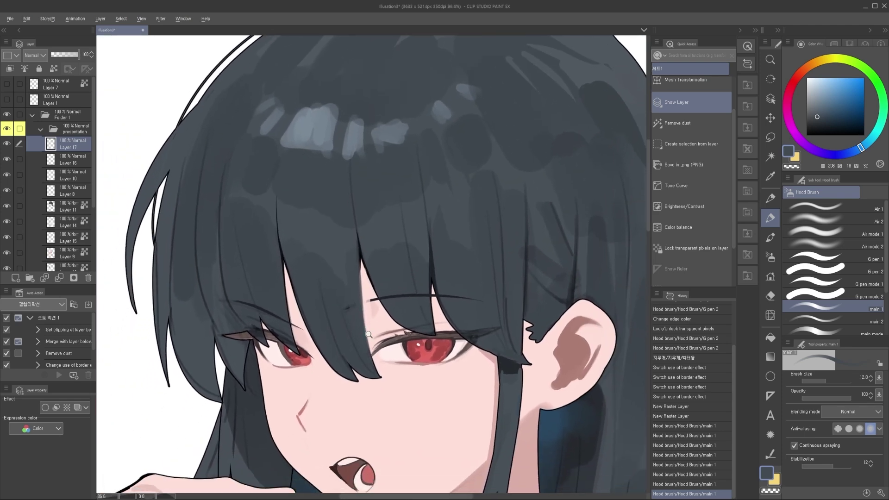
# Undo all the brush strokes painted around the centre bang on Layer 17
pyautogui.hotkey('ctrl', 'z')
pyautogui.hotkey('ctrl', 'z')
pyautogui.hotkey('ctrl', 'z')
pyautogui.hotkey('ctrl', 'z')
pyautogui.hotkey('ctrl', 'z')
pyautogui.hotkey('ctrl', 'z')
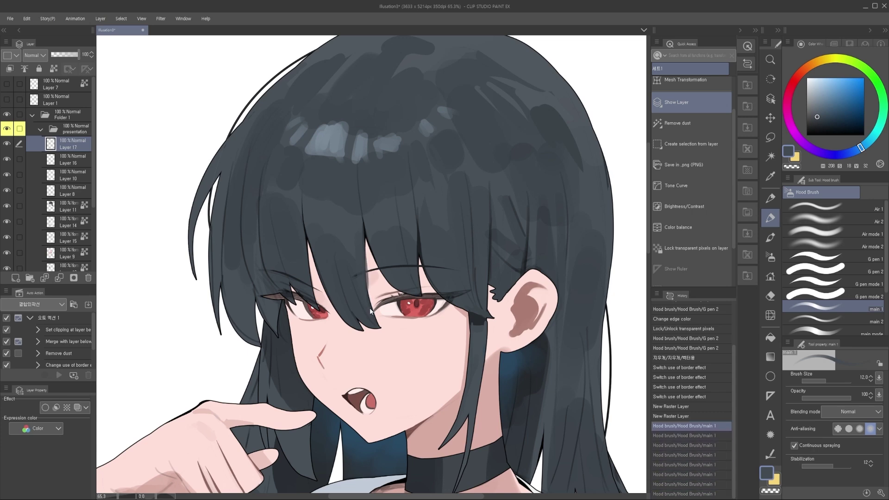
# Examine the whole outlined character, from the hair and face down to the shirt and arm
pyautogui.scroll(-2, 387, 291)
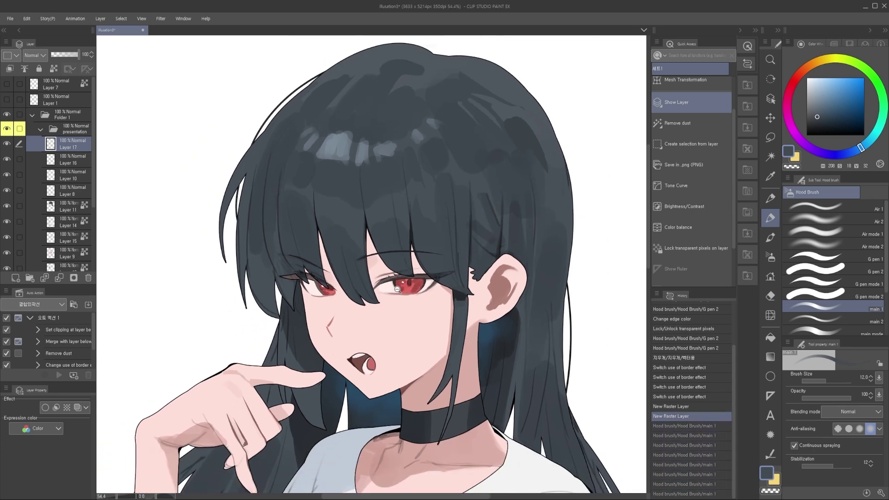
pyautogui.scroll(-3, 435, 286)
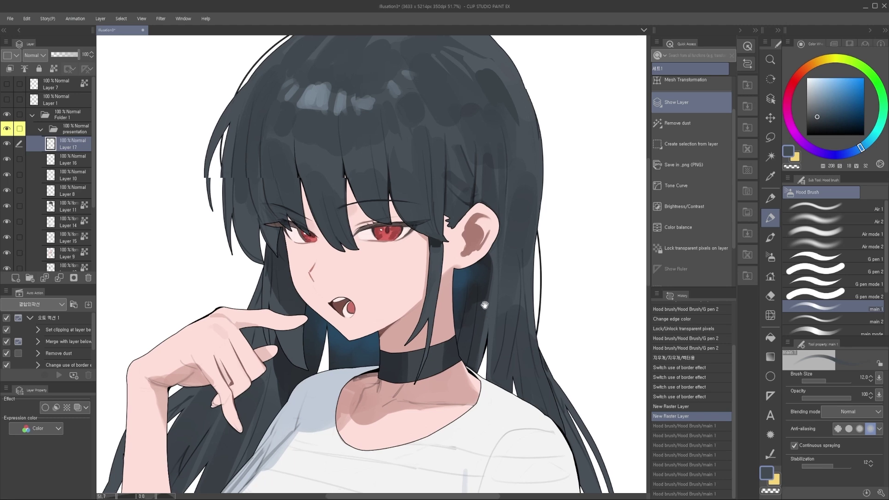
pyautogui.moveTo(464, 350); pyautogui.dragTo(460, 301)
pyautogui.scroll(2, 457, 315)
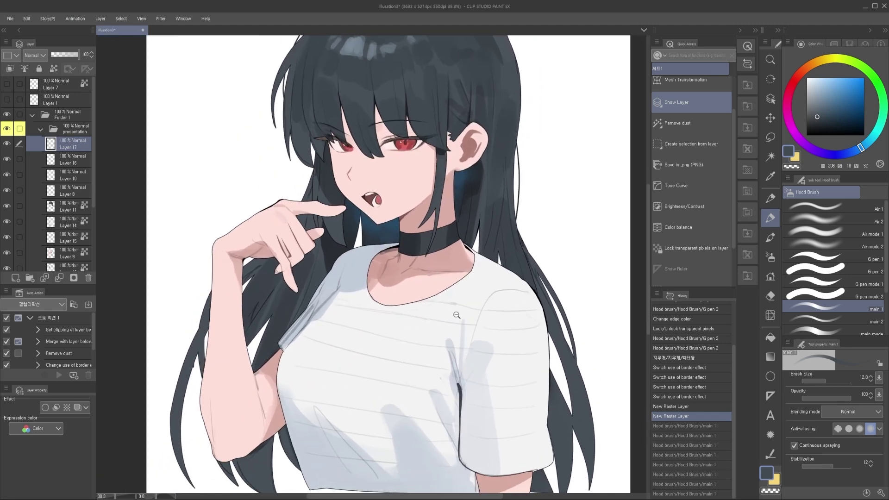
pyautogui.scroll(-1, 458, 314)
pyautogui.moveTo(441, 258); pyautogui.dragTo(438, 289)
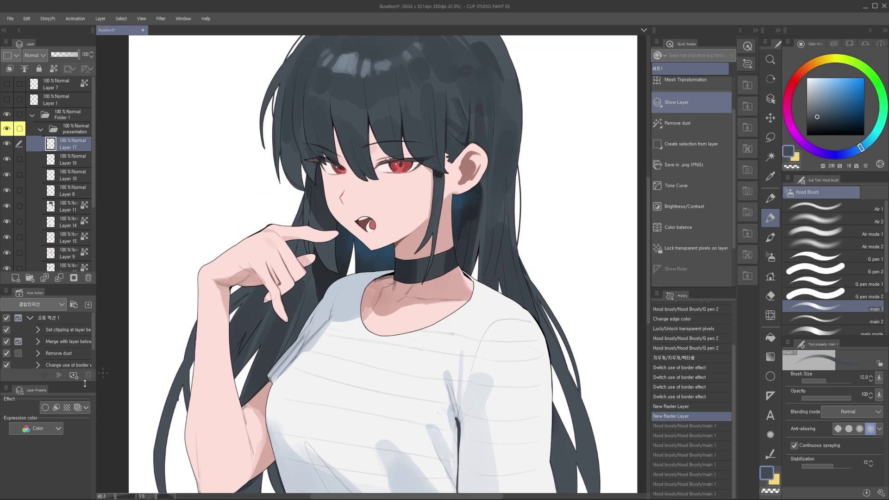
pyautogui.moveTo(371, 265); pyautogui.dragTo(397, 276)
pyautogui.click(398, 276)
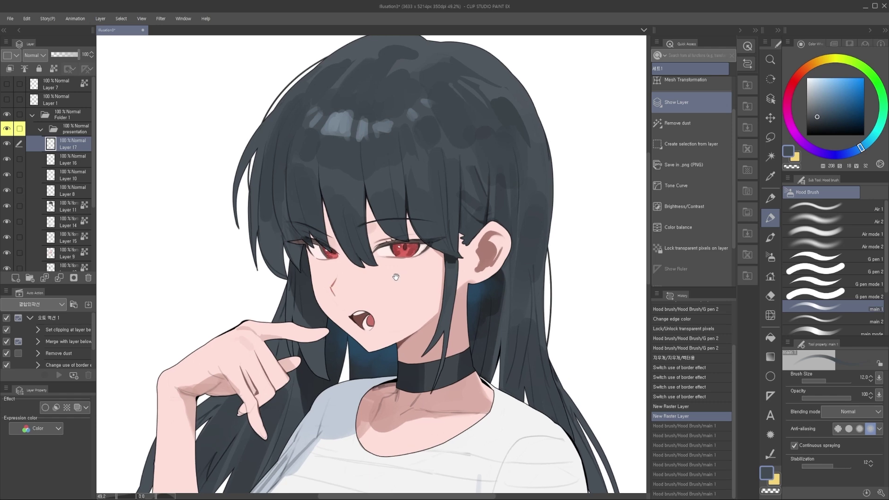
pyautogui.scroll(-3, 396, 277)
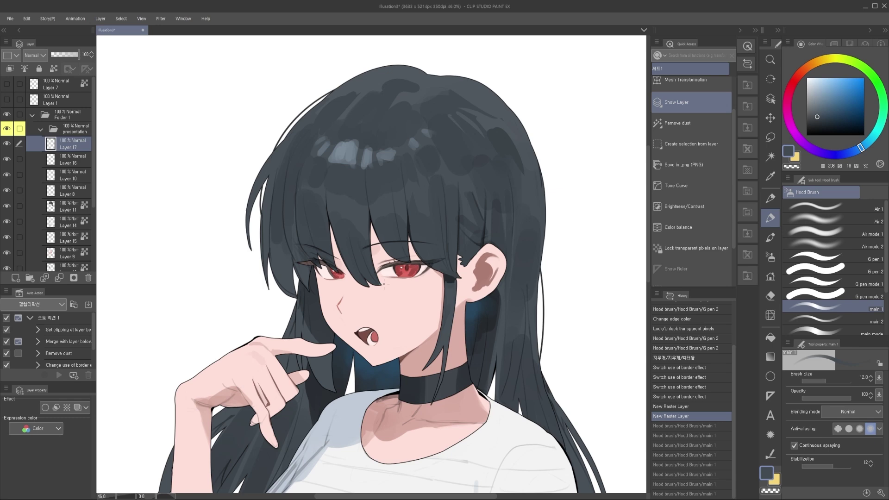
pyautogui.moveTo(378, 308); pyautogui.dragTo(382, 291)
pyautogui.moveTo(392, 326); pyautogui.dragTo(398, 302)
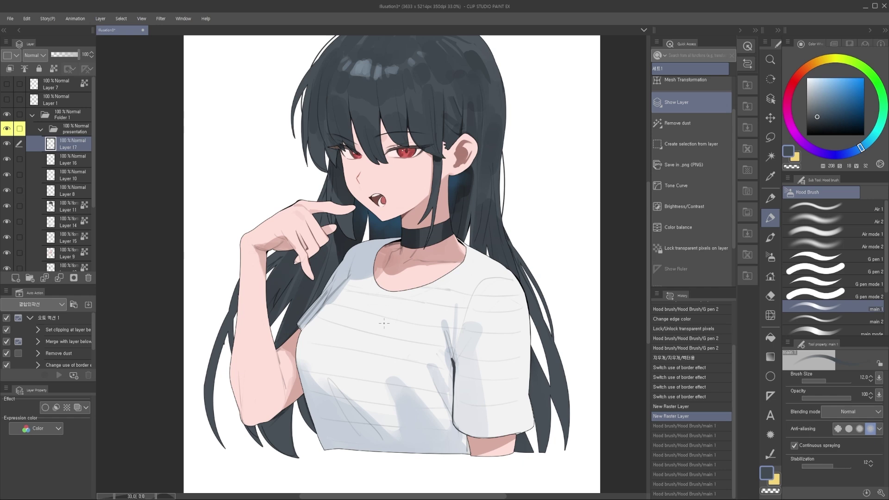
pyautogui.moveTo(409, 212)
pyautogui.mouseDown()
pyautogui.moveTo(417, 245)
pyautogui.moveTo(398, 218)
pyautogui.mouseUp()
pyautogui.moveTo(355, 202); pyautogui.dragTo(349, 228)
# Collapse the presentation folder and hide its finished artwork
pyautogui.click(69, 131)
pyautogui.click(73, 116)
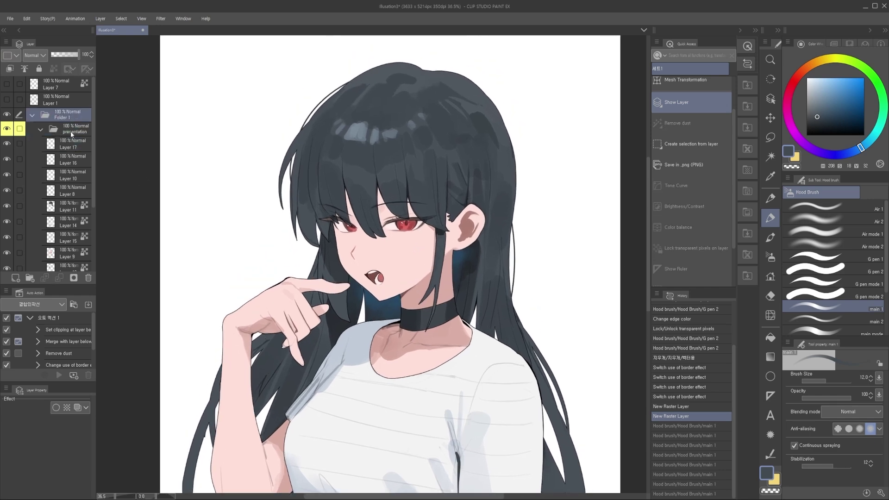
pyautogui.scroll(-2, 379, 247)
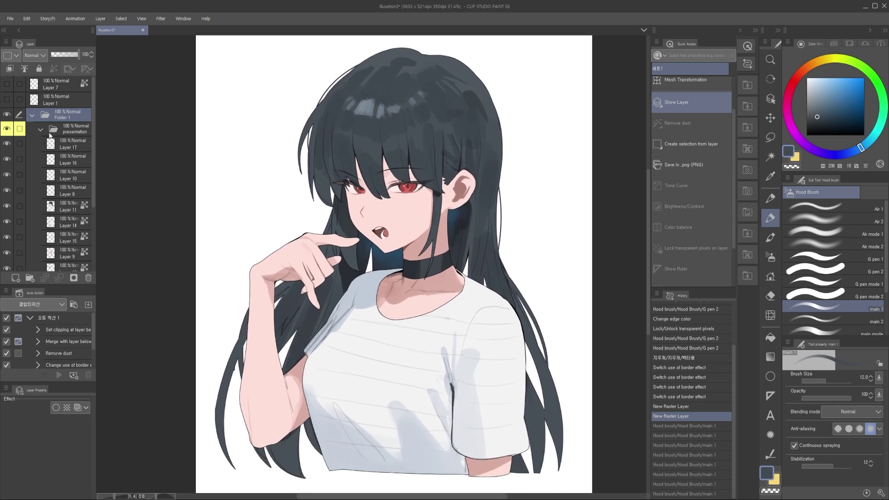
pyautogui.click(41, 129)
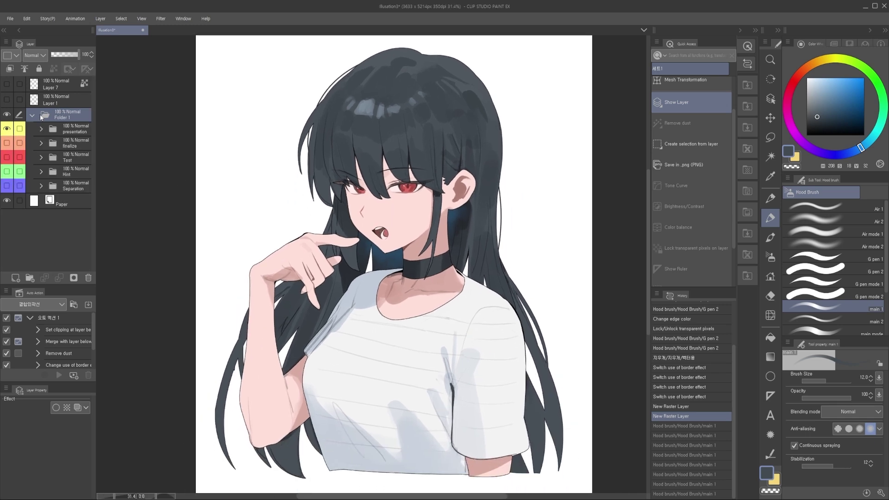
pyautogui.click(6, 129)
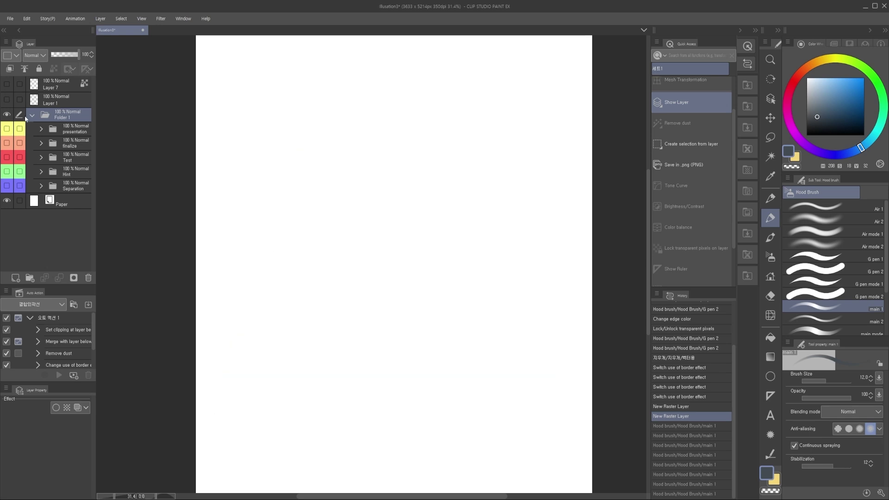
# Select Layer 1 and make its rough character sketch visible
pyautogui.moveTo(287, 178); pyautogui.dragTo(284, 178)
pyautogui.click(55, 100)
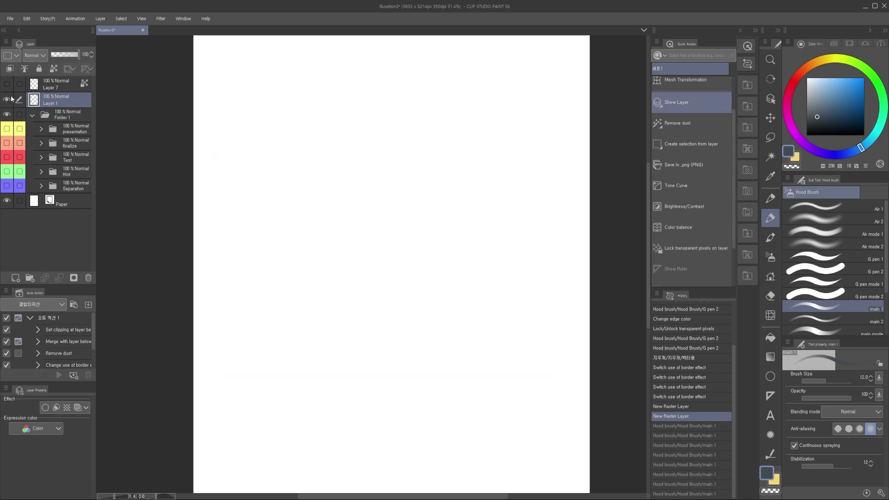
pyautogui.click(7, 99)
# Examine the sketched girl from her face and hair down to the sailor uniform
pyautogui.scroll(5, 358, 230)
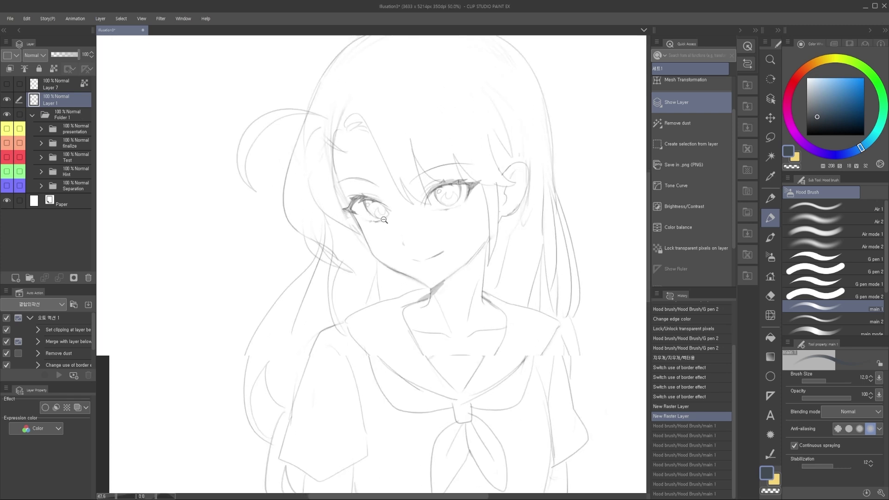
pyautogui.scroll(3, 398, 241)
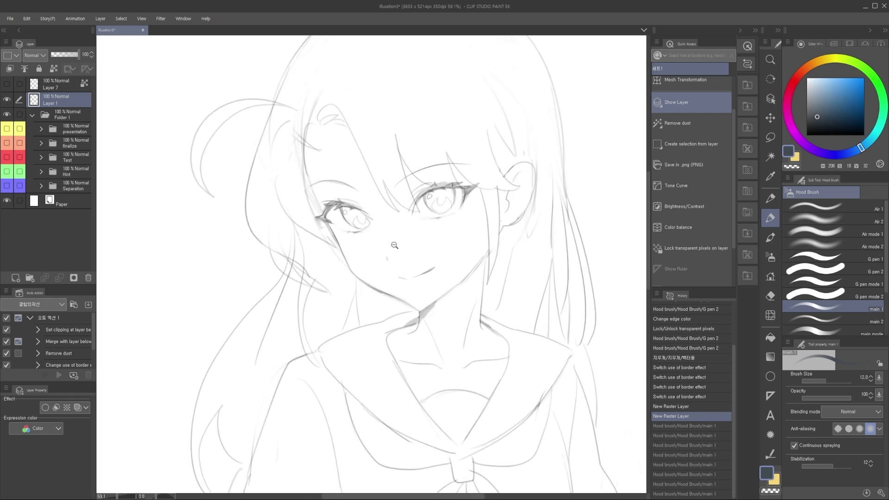
pyautogui.moveTo(434, 329); pyautogui.dragTo(428, 347)
pyautogui.moveTo(391, 242); pyautogui.dragTo(402, 301)
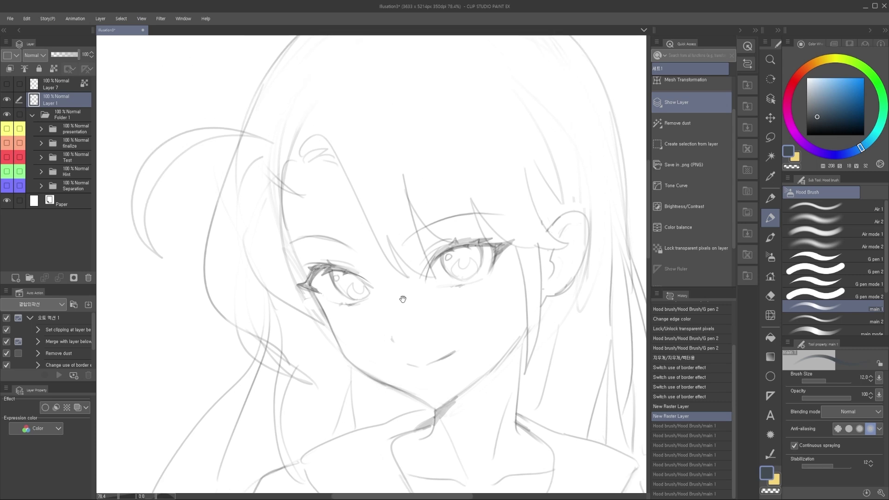
pyautogui.scroll(-3, 414, 277)
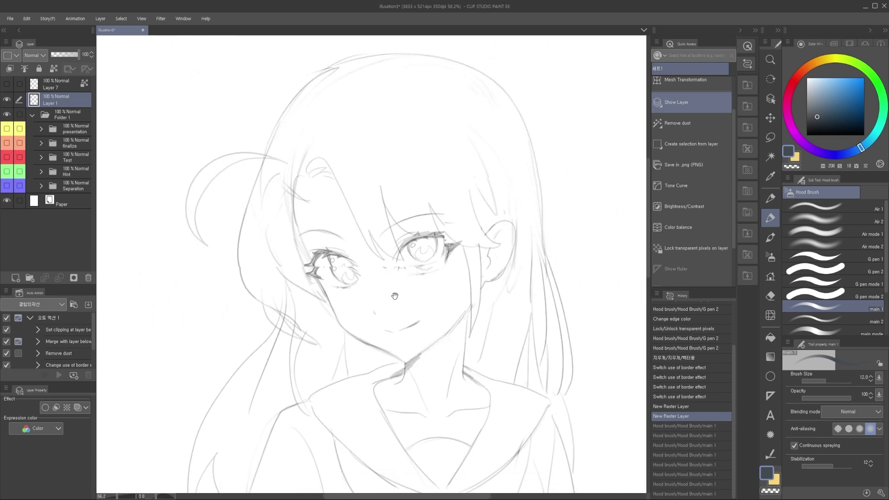
pyautogui.scroll(-3, 399, 268)
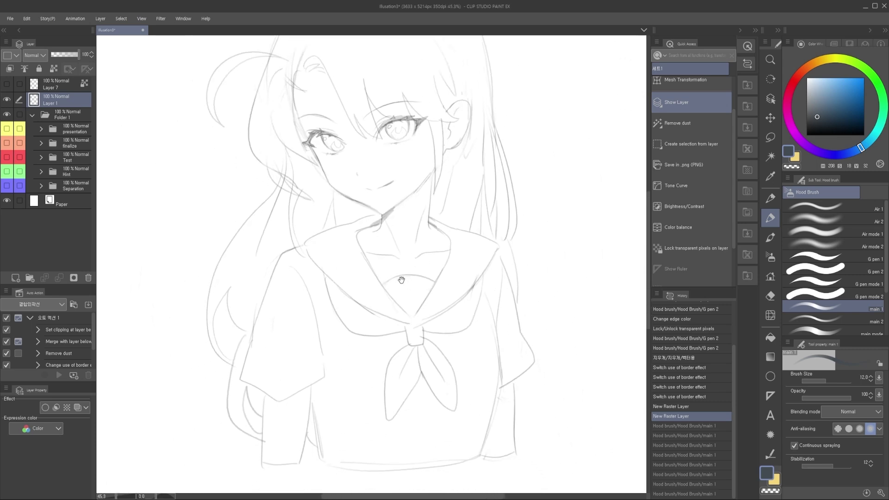
pyautogui.scroll(-2, 401, 278)
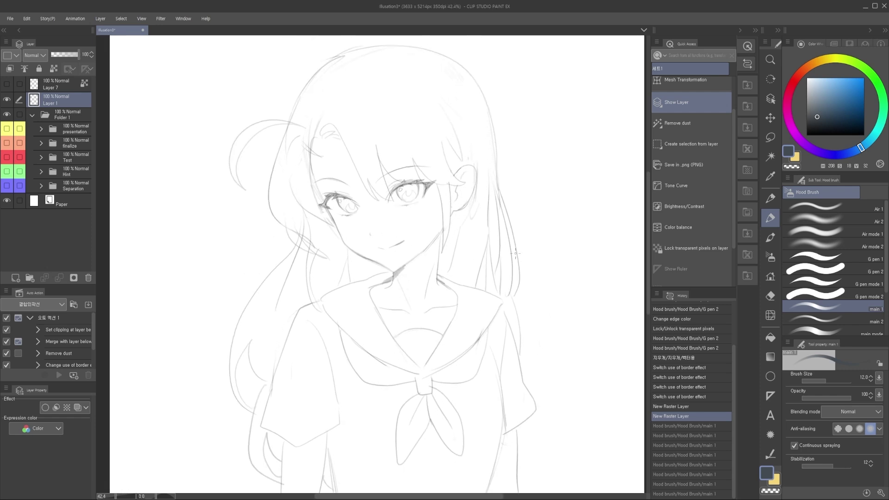
# Choose the G pen 2 brush from the Hood Brush set
pyautogui.click(794, 269)
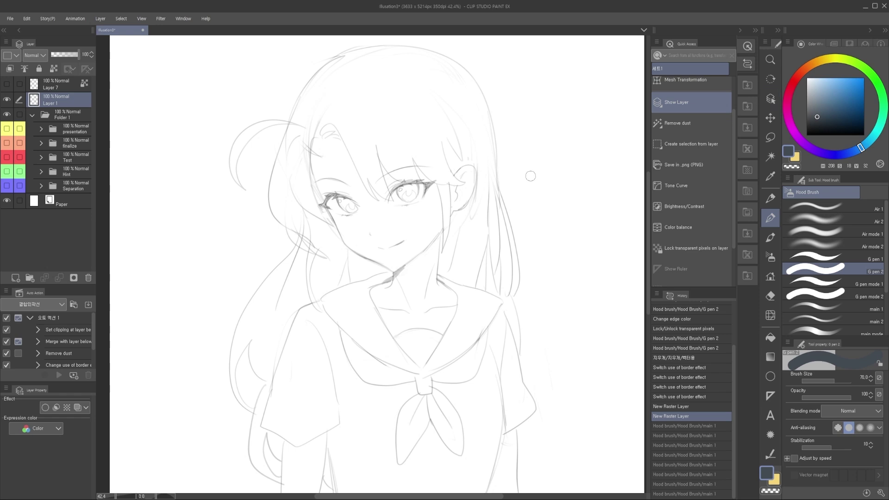
pyautogui.scroll(3, 452, 194)
pyautogui.moveTo(453, 197); pyautogui.dragTo(471, 210)
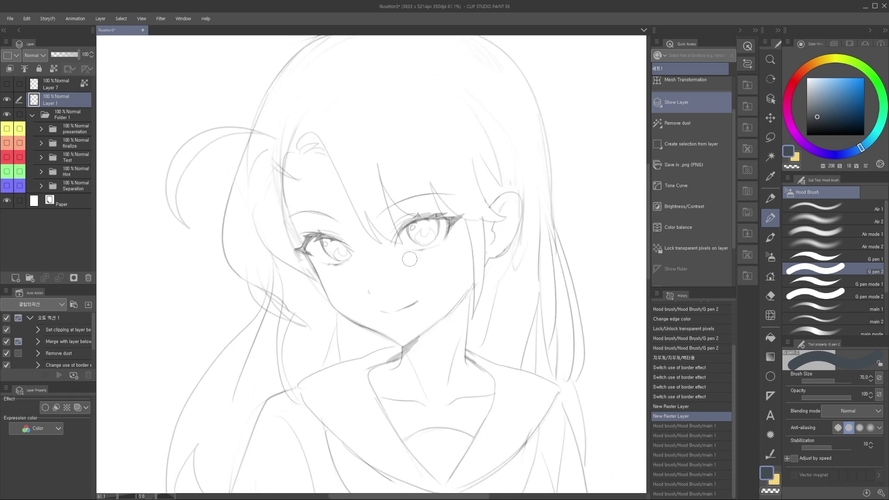
# Switch to the selection tool group and choose the Lasso Fill sub tool
pyautogui.press('m')
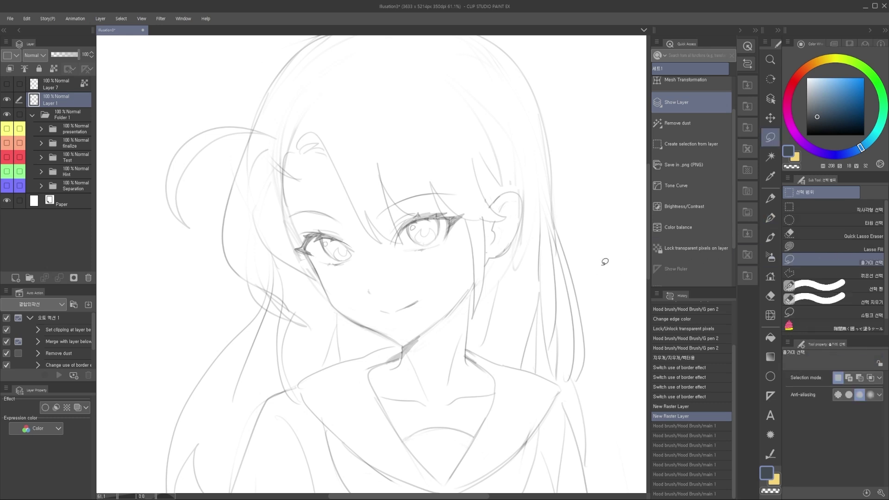
pyautogui.moveTo(426, 221); pyautogui.dragTo(437, 234)
pyautogui.scroll(2, 437, 235)
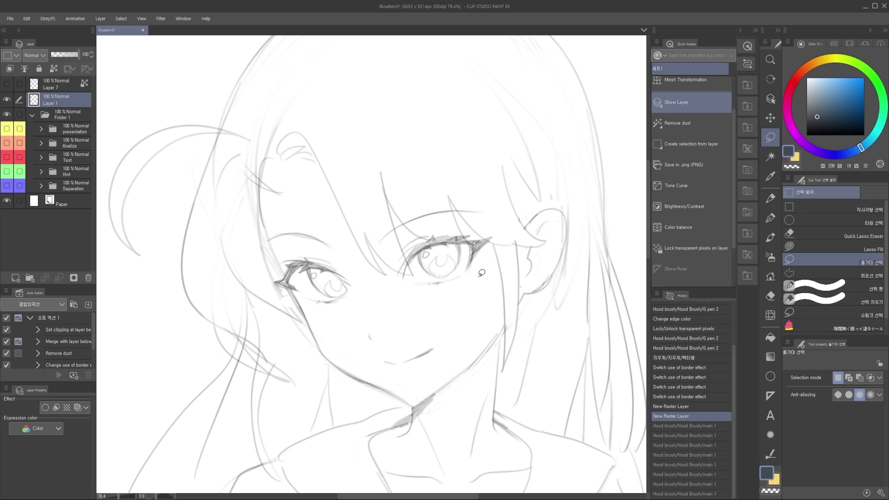
pyautogui.moveTo(455, 273); pyautogui.dragTo(464, 254)
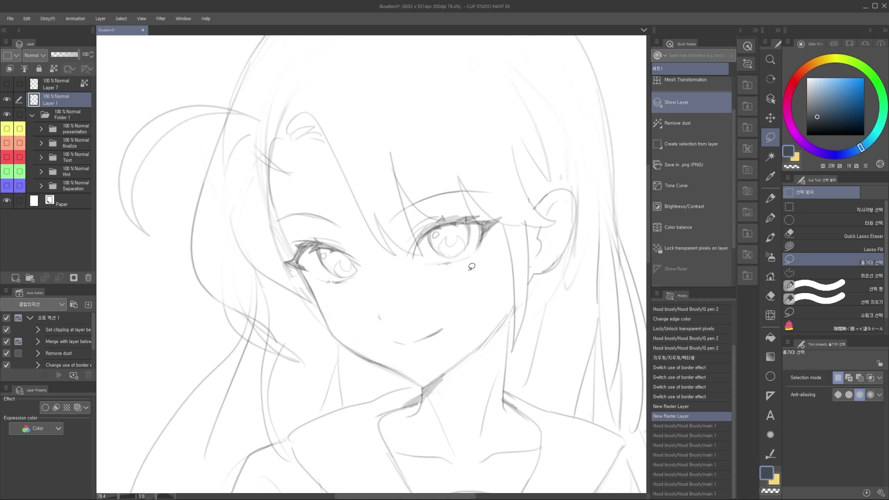
pyautogui.scroll(3, 449, 260)
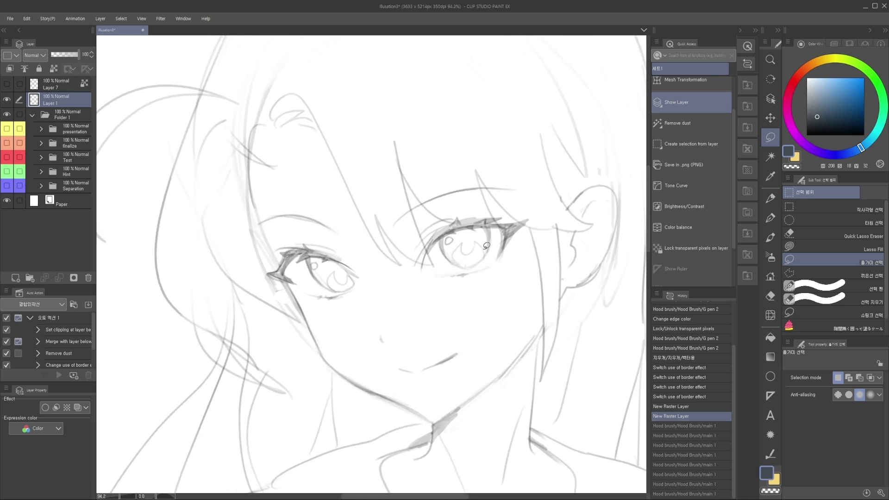
pyautogui.click(804, 249)
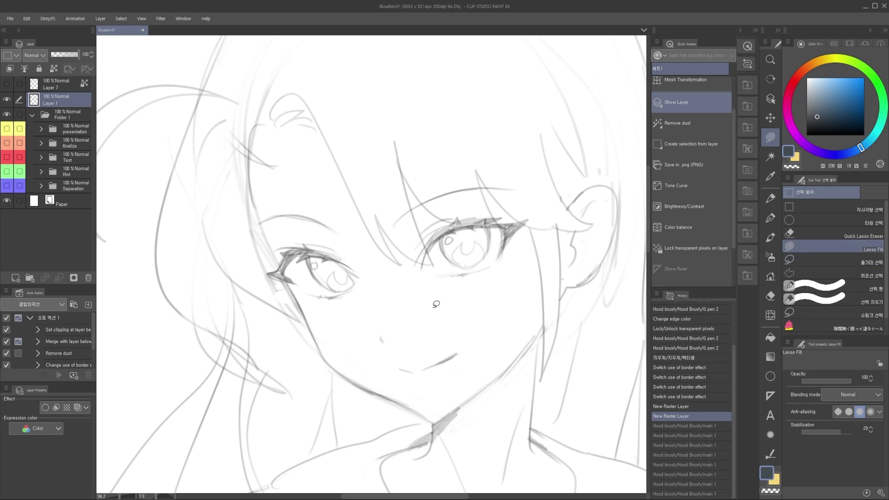
pyautogui.moveTo(458, 314); pyautogui.dragTo(445, 321)
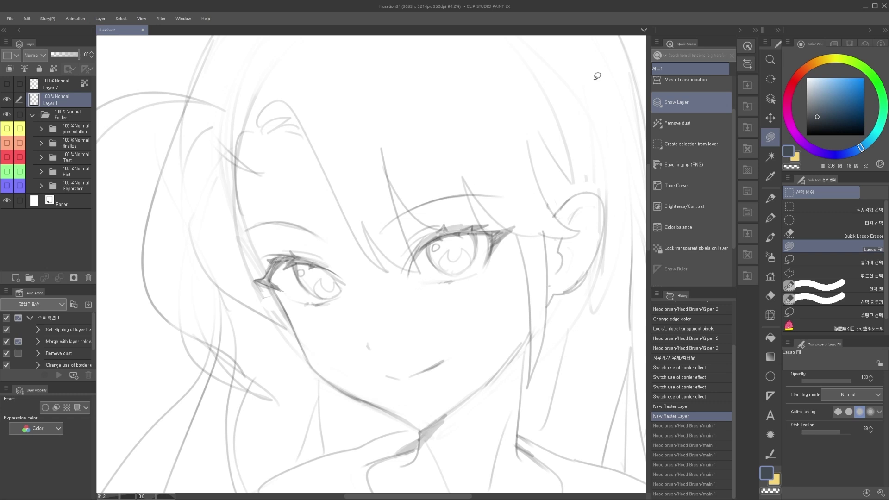
# Show the downloaded materials and where to search for more on ASSETS
pyautogui.click(745, 85)
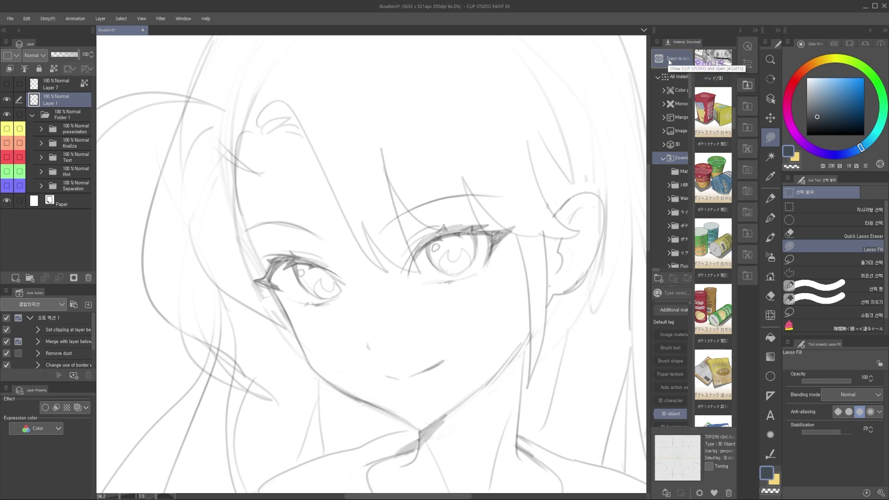
pyautogui.scroll(-3, 427, 279)
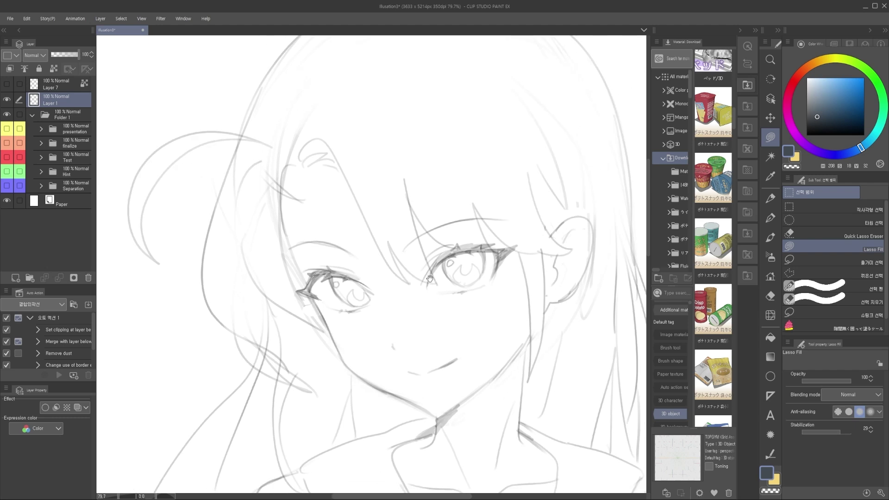
pyautogui.moveTo(429, 284); pyautogui.dragTo(431, 278)
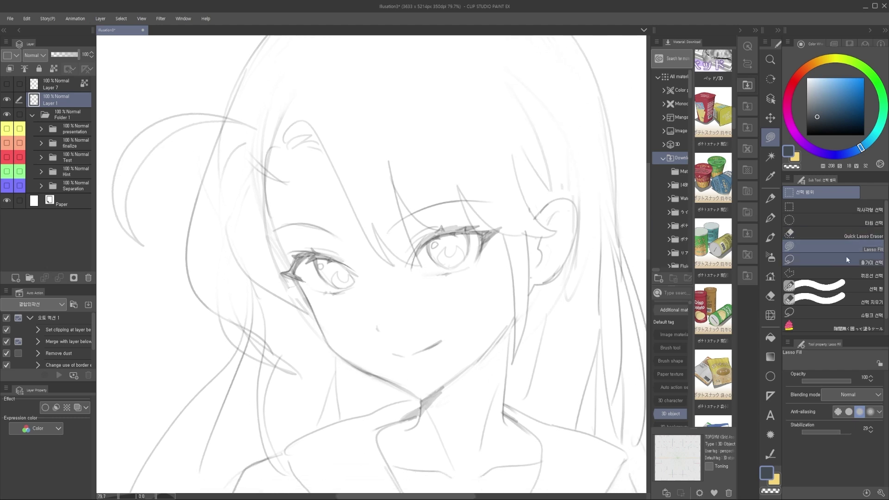
pyautogui.moveTo(418, 298)
pyautogui.mouseDown()
pyautogui.moveTo(427, 282)
pyautogui.moveTo(423, 315)
pyautogui.mouseUp()
pyautogui.moveTo(423, 315); pyautogui.dragTo(421, 282)
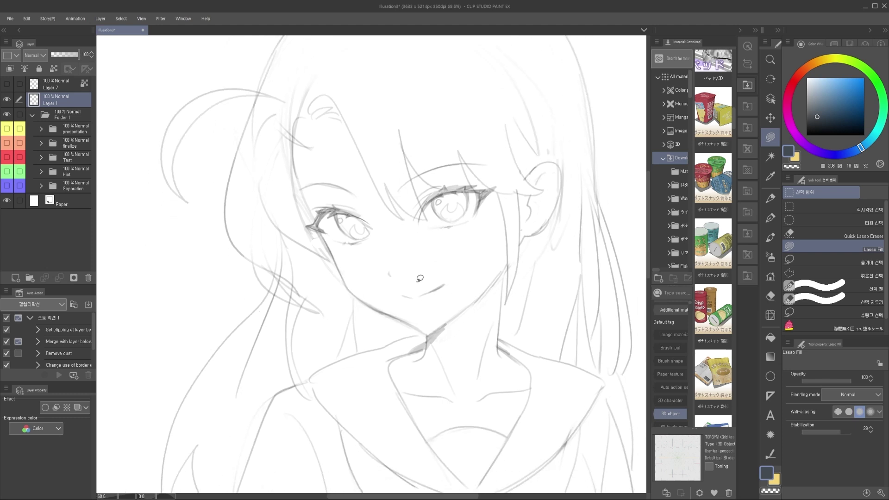
pyautogui.scroll(-2, 379, 274)
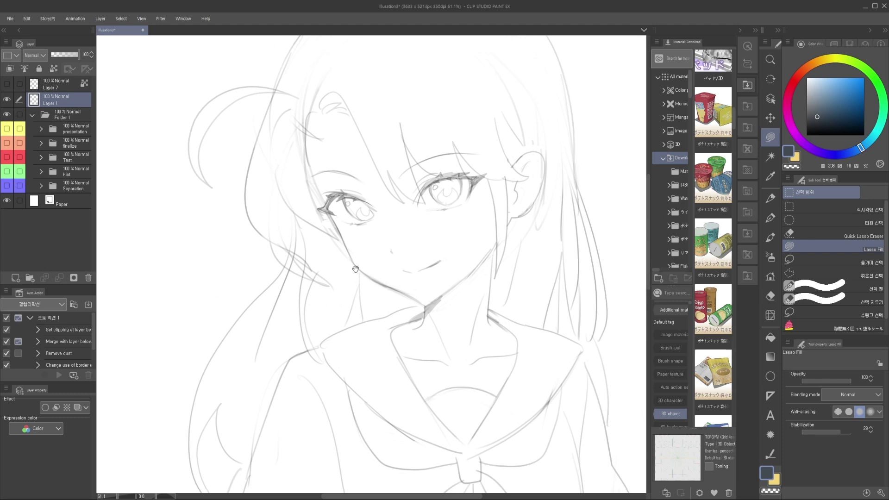
pyautogui.moveTo(355, 268); pyautogui.dragTo(365, 272)
# Add a raster layer directly beneath the sketch on Layer 1 and pick a pale skin colour, H 25, S 10, V 100
pyautogui.click(16, 277)
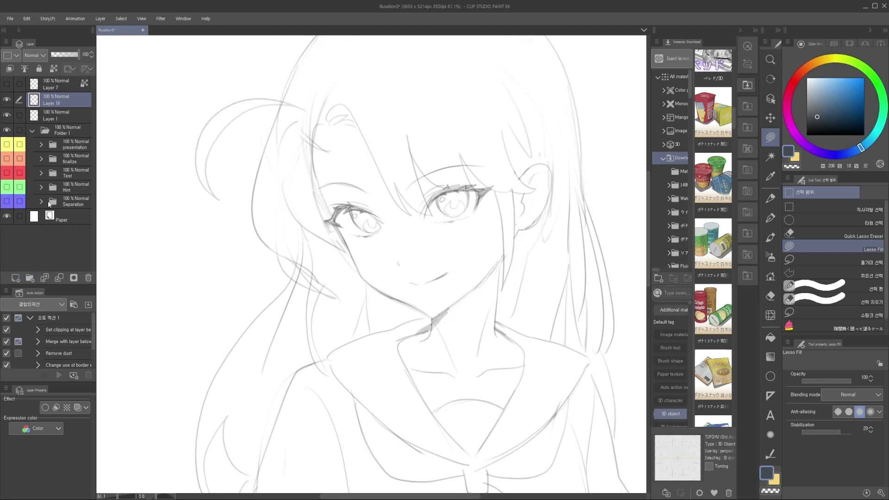
pyautogui.moveTo(68, 103); pyautogui.dragTo(61, 124)
pyautogui.moveTo(592, 149); pyautogui.dragTo(585, 167)
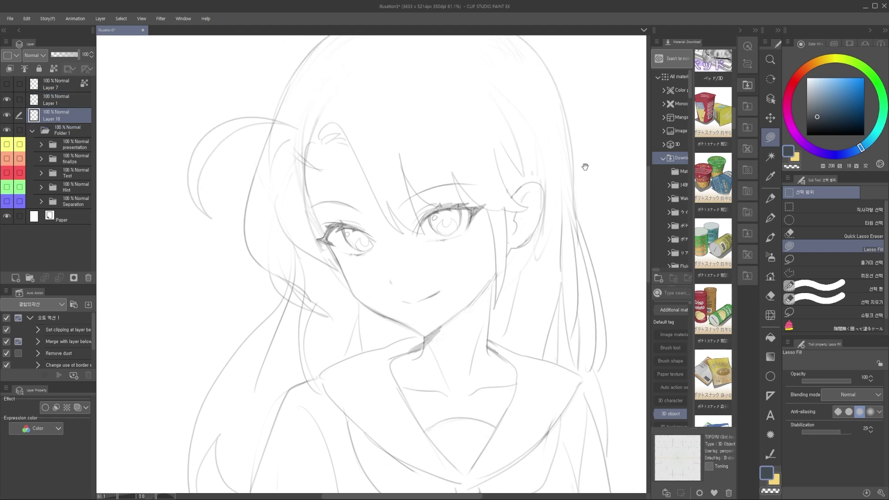
pyautogui.moveTo(823, 90); pyautogui.dragTo(818, 69)
pyautogui.click(809, 72)
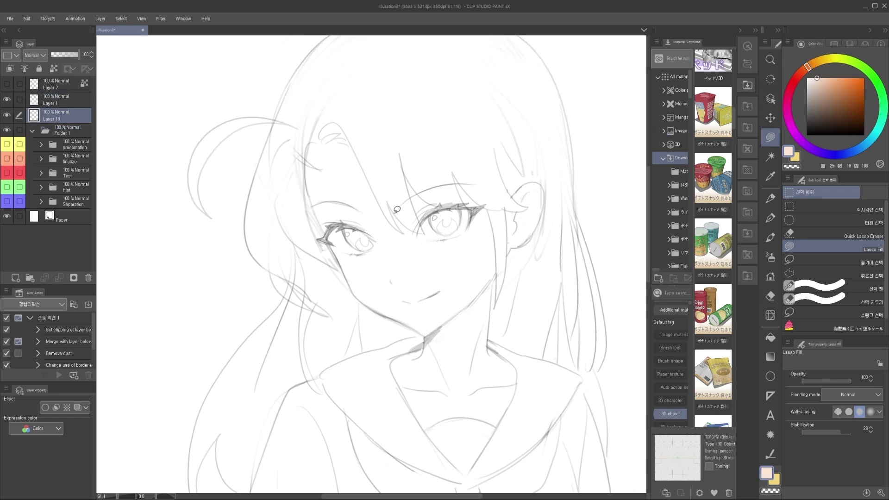
# Try Lasso Fill with an oval over the middle of the face and undo it
pyautogui.scroll(2, 371, 227)
pyautogui.moveTo(391, 192)
pyautogui.mouseDown()
pyautogui.moveTo(449, 306)
pyautogui.moveTo(398, 197)
pyautogui.mouseUp()
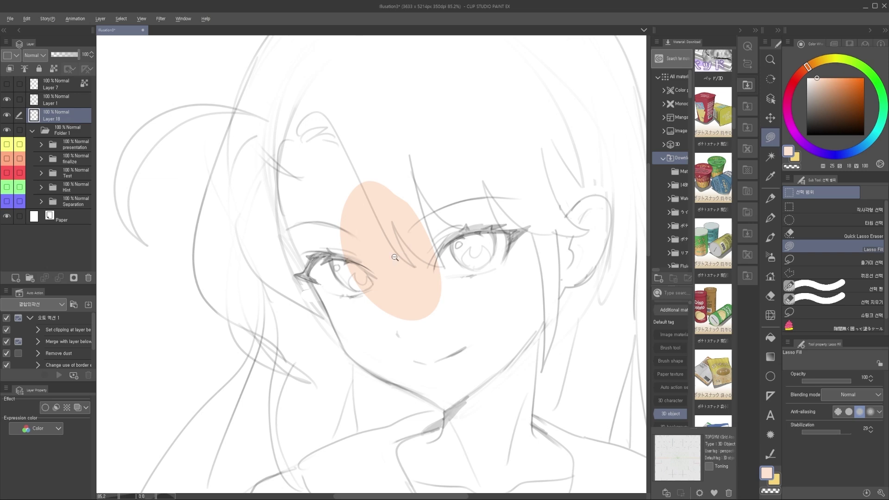
pyautogui.scroll(2, 388, 260)
pyautogui.hotkey('ctrl', 'z')
# Try to paint the skin along the sketched cheek contour with short overlapping G pen 2 strokes at size 70
pyautogui.press('p')
pyautogui.moveTo(394, 296); pyautogui.dragTo(410, 282)
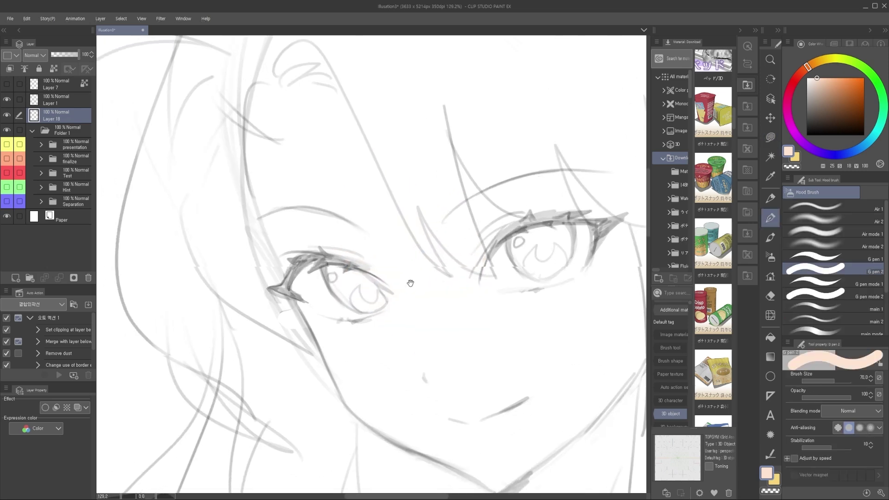
pyautogui.scroll(2, 304, 242)
pyautogui.moveTo(277, 183)
pyautogui.mouseDown()
pyautogui.moveTo(275, 197)
pyautogui.moveTo(317, 270)
pyautogui.mouseUp()
pyautogui.scroll(2, 289, 255)
pyautogui.moveTo(281, 157); pyautogui.dragTo(354, 280)
pyautogui.moveTo(339, 243)
pyautogui.mouseDown()
pyautogui.moveTo(373, 365)
pyautogui.moveTo(353, 311)
pyautogui.mouseUp()
pyautogui.moveTo(343, 269); pyautogui.dragTo(406, 414)
pyautogui.moveTo(374, 326); pyautogui.dragTo(433, 452)
pyautogui.scroll(-3, 410, 383)
pyautogui.moveTo(409, 383)
pyautogui.mouseDown()
pyautogui.moveTo(363, 294)
pyautogui.moveTo(410, 404)
pyautogui.mouseUp()
pyautogui.scroll(3, 360, 327)
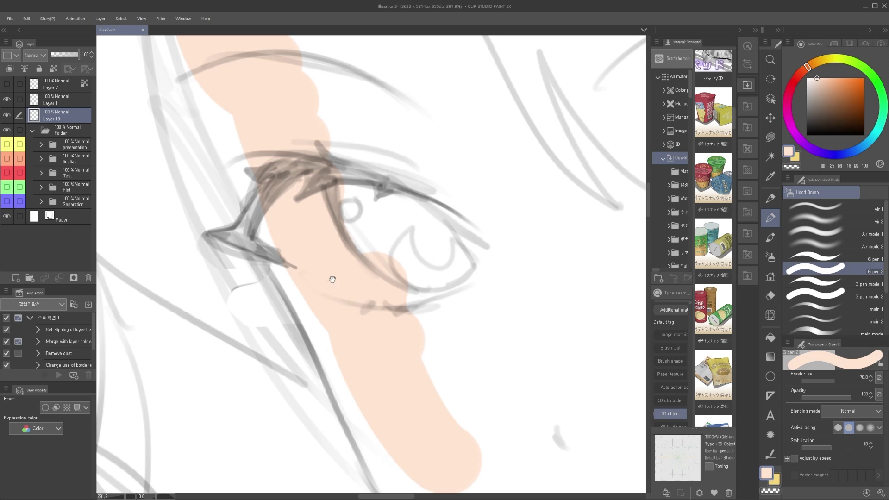
pyautogui.moveTo(332, 284); pyautogui.dragTo(327, 284)
pyautogui.moveTo(405, 455); pyautogui.dragTo(337, 272)
pyautogui.scroll(-3, 403, 357)
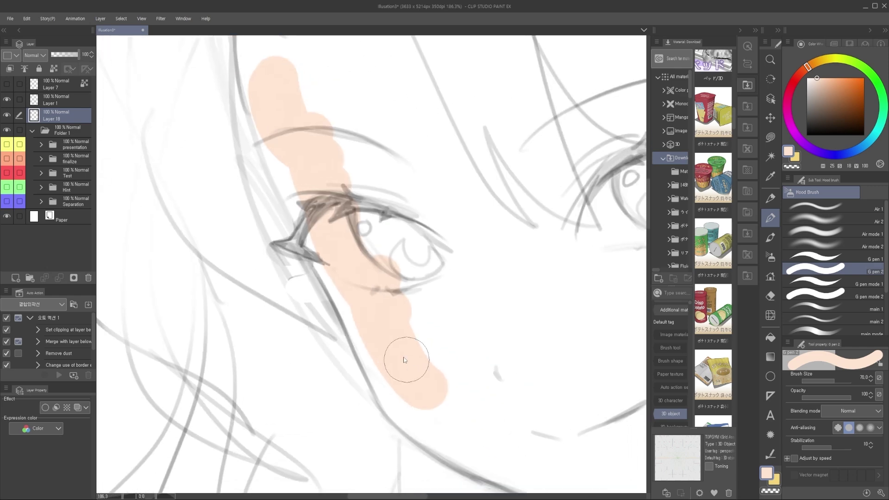
# Undo all the G pen 2 skin strokes painted along the cheek
pyautogui.hotkey('ctrl', 'z')
pyautogui.hotkey('ctrl', 'z')
pyautogui.hotkey('ctrl', 'z')
pyautogui.hotkey('ctrl', 'z')
pyautogui.hotkey('ctrl', 'z')
pyautogui.hotkey('ctrl', 'z')
pyautogui.moveTo(358, 196); pyautogui.dragTo(375, 247)
pyautogui.hotkey('ctrl', 'z')
# Use Lasso Fill to block in the skin around the first eye, following the outer cheek contour
pyautogui.press('m')
pyautogui.click(833, 249)
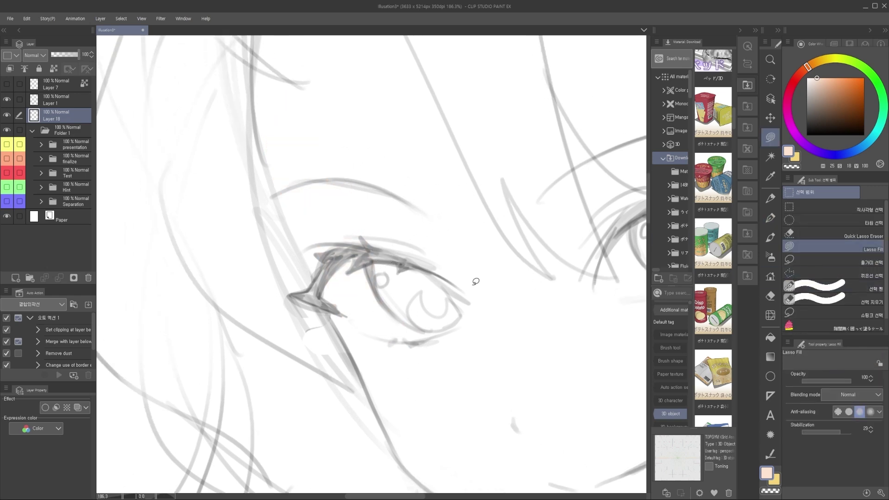
pyautogui.moveTo(306, 250); pyautogui.dragTo(314, 249)
pyautogui.moveTo(258, 93)
pyautogui.mouseDown()
pyautogui.moveTo(307, 266)
pyautogui.moveTo(372, 370)
pyautogui.mouseUp()
pyautogui.moveTo(259, 97)
pyautogui.mouseDown()
pyautogui.moveTo(323, 290)
pyautogui.moveTo(385, 400)
pyautogui.moveTo(441, 419)
pyautogui.moveTo(486, 221)
pyautogui.moveTo(315, 79)
pyautogui.moveTo(296, 85)
pyautogui.mouseUp()
pyautogui.moveTo(429, 392); pyautogui.dragTo(369, 268)
pyautogui.moveTo(359, 313); pyautogui.dragTo(350, 294)
pyautogui.moveTo(350, 261); pyautogui.dragTo(359, 274)
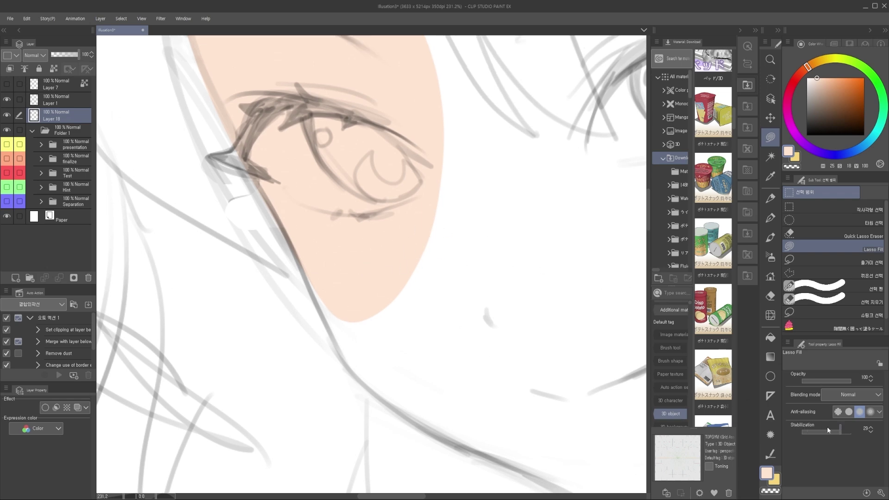
pyautogui.moveTo(362, 306)
pyautogui.mouseDown()
pyautogui.moveTo(368, 346)
pyautogui.moveTo(351, 313)
pyautogui.moveTo(289, 251)
pyautogui.mouseUp()
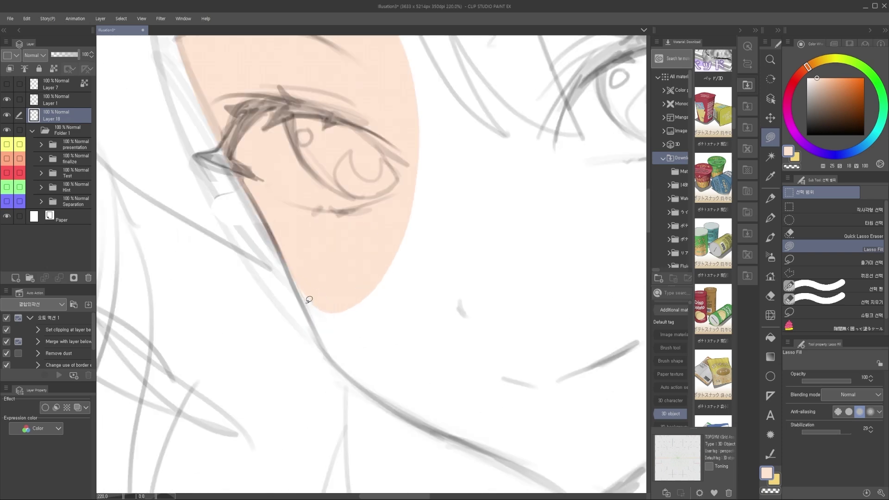
# Extend the skin fill across the rest of the face with Lasso Fill, following the sketched cheek and jawline
pyautogui.moveTo(299, 288)
pyautogui.mouseDown()
pyautogui.moveTo(398, 383)
pyautogui.moveTo(371, 148)
pyautogui.mouseUp()
pyautogui.moveTo(409, 256)
pyautogui.mouseDown()
pyautogui.moveTo(428, 308)
pyautogui.moveTo(381, 278)
pyautogui.moveTo(419, 347)
pyautogui.moveTo(504, 350)
pyautogui.moveTo(466, 193)
pyautogui.mouseUp()
pyautogui.scroll(-1, 414, 256)
pyautogui.moveTo(432, 286)
pyautogui.mouseDown()
pyautogui.moveTo(464, 144)
pyautogui.moveTo(487, 281)
pyautogui.mouseUp()
pyautogui.moveTo(392, 220); pyautogui.dragTo(463, 345)
pyautogui.moveTo(330, 253)
pyautogui.mouseDown()
pyautogui.moveTo(452, 180)
pyautogui.moveTo(464, 272)
pyautogui.mouseUp()
pyautogui.scroll(-1, 495, 314)
pyautogui.moveTo(498, 314)
pyautogui.mouseDown()
pyautogui.moveTo(418, 286)
pyautogui.moveTo(471, 337)
pyautogui.moveTo(435, 303)
pyautogui.mouseUp()
pyautogui.moveTo(447, 333)
pyautogui.mouseDown()
pyautogui.moveTo(435, 331)
pyautogui.moveTo(472, 348)
pyautogui.mouseUp()
pyautogui.moveTo(459, 333)
pyautogui.mouseDown()
pyautogui.moveTo(441, 296)
pyautogui.moveTo(434, 356)
pyautogui.mouseUp()
pyautogui.moveTo(477, 285)
pyautogui.mouseDown()
pyautogui.moveTo(460, 229)
pyautogui.moveTo(471, 255)
pyautogui.moveTo(390, 341)
pyautogui.moveTo(368, 300)
pyautogui.moveTo(389, 230)
pyautogui.mouseUp()
pyautogui.moveTo(324, 353)
pyautogui.mouseDown()
pyautogui.moveTo(368, 294)
pyautogui.moveTo(328, 407)
pyautogui.moveTo(430, 293)
pyautogui.mouseUp()
# Block in the skin of the lower face, neck and upper chest with Lasso Fill, following the sketched jaw, neck and shoulder lines
pyautogui.scroll(-1, 370, 287)
pyautogui.moveTo(349, 228)
pyautogui.mouseDown()
pyautogui.moveTo(393, 403)
pyautogui.moveTo(422, 293)
pyautogui.mouseUp()
pyautogui.scroll(-2, 436, 347)
pyautogui.moveTo(343, 313)
pyautogui.mouseDown()
pyautogui.moveTo(514, 350)
pyautogui.moveTo(506, 359)
pyautogui.mouseUp()
pyautogui.moveTo(501, 339); pyautogui.dragTo(439, 356)
pyautogui.moveTo(438, 389)
pyautogui.mouseDown()
pyautogui.moveTo(476, 354)
pyautogui.moveTo(444, 289)
pyautogui.moveTo(366, 295)
pyautogui.mouseUp()
pyautogui.scroll(2, 375, 263)
pyautogui.scroll(2, 375, 263)
pyautogui.moveTo(351, 220)
pyautogui.mouseDown()
pyautogui.moveTo(307, 415)
pyautogui.moveTo(395, 225)
pyautogui.mouseUp()
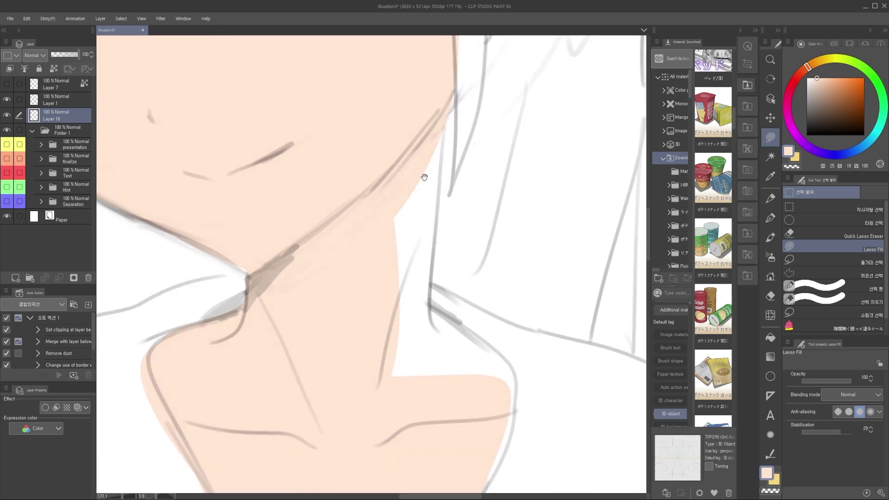
pyautogui.moveTo(423, 178); pyautogui.dragTo(401, 241)
pyautogui.moveTo(427, 162)
pyautogui.mouseDown()
pyautogui.moveTo(414, 380)
pyautogui.moveTo(417, 268)
pyautogui.moveTo(446, 331)
pyautogui.moveTo(349, 412)
pyautogui.moveTo(354, 393)
pyautogui.mouseUp()
# Fill the ear's skin area with Lasso Fill, following its sketched outline and joining it to the face
pyautogui.scroll(-2, 417, 268)
pyautogui.moveTo(419, 395)
pyautogui.mouseDown()
pyautogui.moveTo(428, 296)
pyautogui.moveTo(394, 398)
pyautogui.moveTo(452, 282)
pyautogui.mouseUp()
pyautogui.scroll(-4, 440, 288)
pyautogui.moveTo(431, 176)
pyautogui.mouseDown()
pyautogui.moveTo(427, 313)
pyautogui.moveTo(412, 341)
pyautogui.mouseUp()
pyautogui.scroll(6, 461, 183)
pyautogui.moveTo(418, 203); pyautogui.dragTo(432, 227)
pyautogui.moveTo(446, 197)
pyautogui.mouseDown()
pyautogui.moveTo(509, 275)
pyautogui.moveTo(432, 368)
pyautogui.moveTo(406, 343)
pyautogui.mouseUp()
pyautogui.moveTo(453, 328)
pyautogui.mouseDown()
pyautogui.moveTo(491, 179)
pyautogui.moveTo(417, 250)
pyautogui.mouseUp()
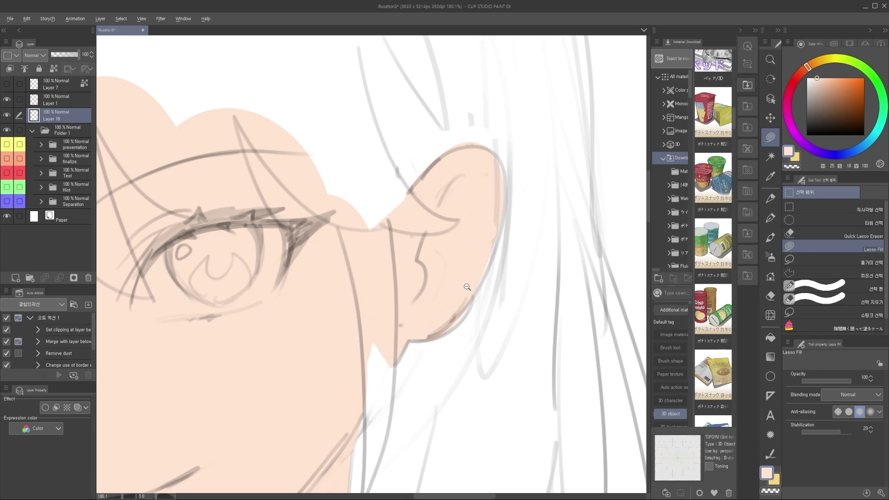
# Block in the skin of both arms below the sleeves with Lasso Fill, following the sketched arm edges
pyautogui.scroll(-5, 496, 242)
pyautogui.moveTo(317, 410); pyautogui.dragTo(367, 317)
pyautogui.scroll(3, 344, 339)
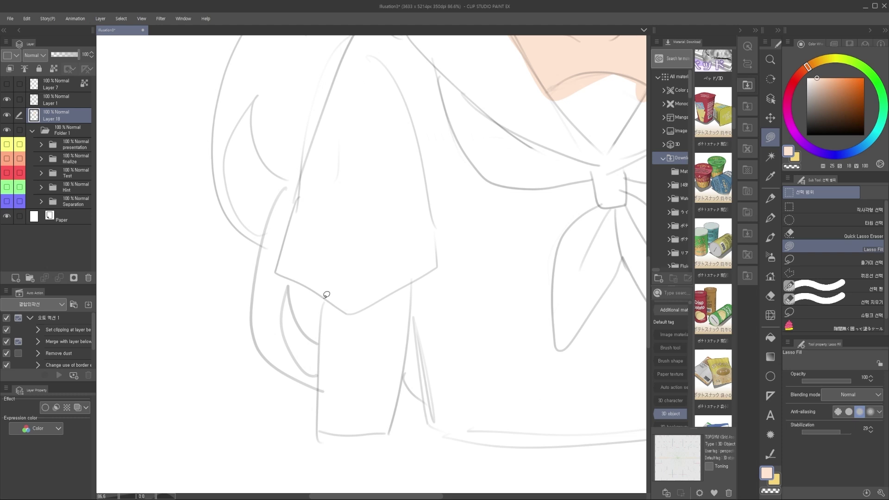
pyautogui.moveTo(413, 252); pyautogui.dragTo(330, 259)
pyautogui.scroll(-3, 385, 307)
pyautogui.moveTo(531, 290)
pyautogui.mouseDown()
pyautogui.moveTo(383, 262)
pyautogui.moveTo(354, 244)
pyautogui.mouseUp()
pyautogui.scroll(3, 467, 304)
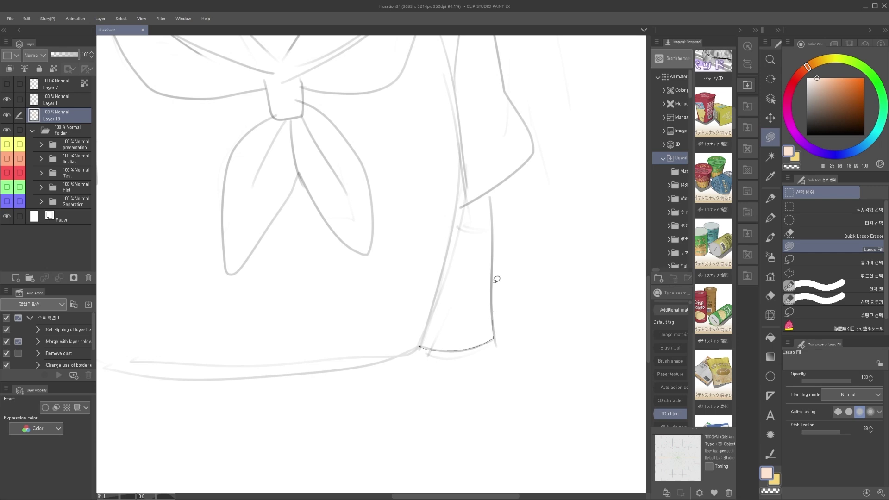
pyautogui.moveTo(474, 167); pyautogui.dragTo(413, 342)
pyautogui.scroll(-3, 463, 324)
pyautogui.scroll(2, 430, 254)
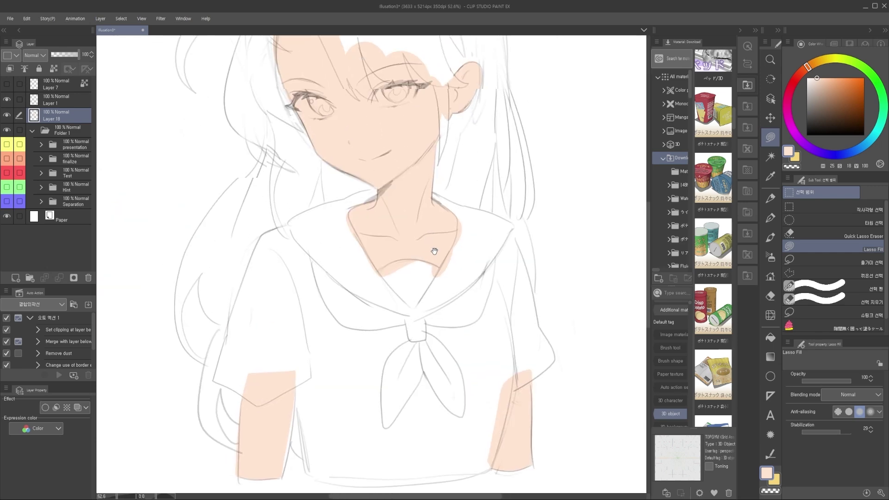
# Add a new raster layer above the skin layer for the hair
pyautogui.scroll(2, 430, 255)
pyautogui.moveTo(428, 236); pyautogui.dragTo(441, 334)
pyautogui.scroll(-3, 418, 282)
pyautogui.moveTo(419, 287)
pyautogui.mouseDown()
pyautogui.moveTo(425, 266)
pyautogui.moveTo(461, 321)
pyautogui.mouseUp()
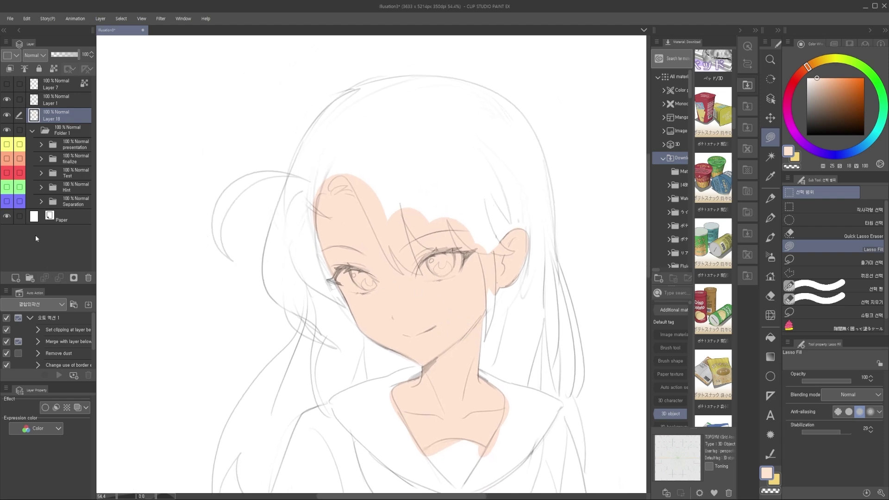
pyautogui.click(15, 278)
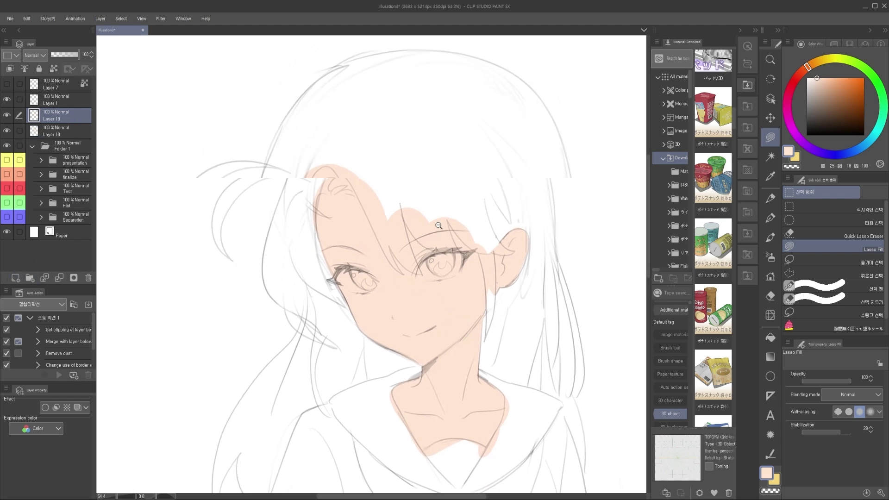
pyautogui.scroll(2, 439, 228)
pyautogui.moveTo(557, 158); pyautogui.dragTo(569, 175)
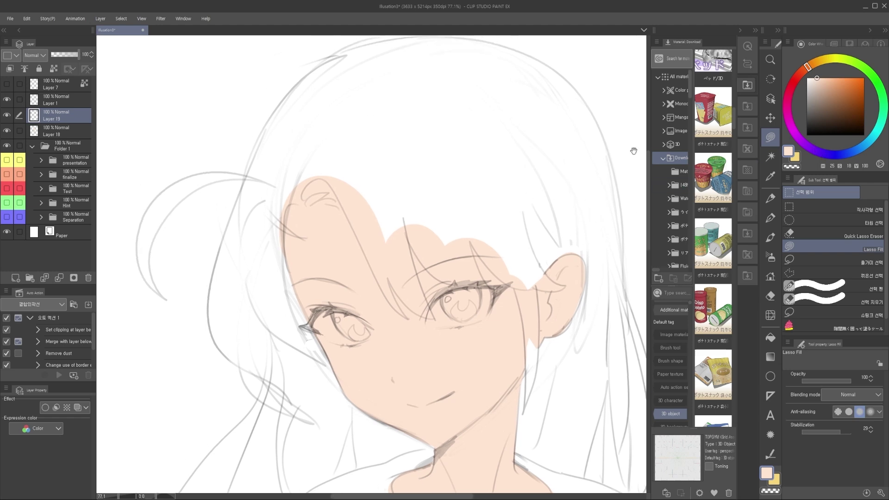
# Choose an orange-brown hair color and lasso-fill a first elongated strand above the forehead
pyautogui.moveTo(809, 69)
pyautogui.mouseDown()
pyautogui.moveTo(814, 63)
pyautogui.moveTo(840, 91)
pyautogui.mouseUp()
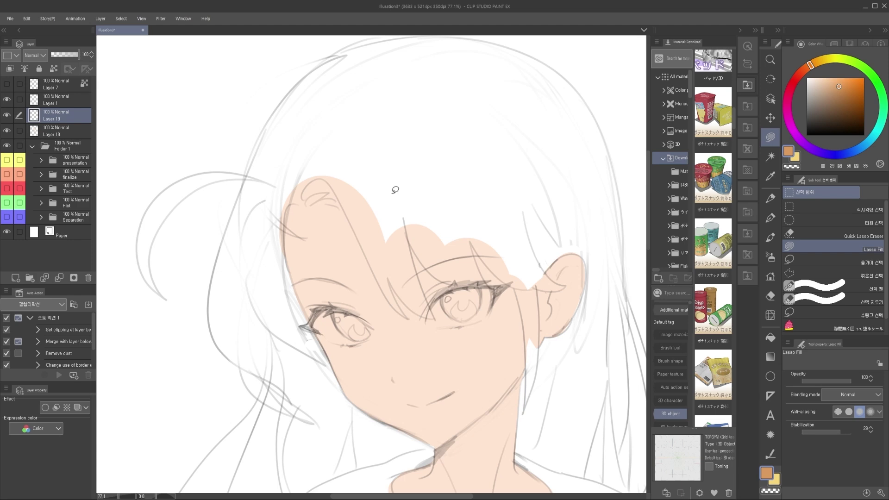
pyautogui.moveTo(399, 230); pyautogui.dragTo(336, 136)
pyautogui.scroll(1, 387, 231)
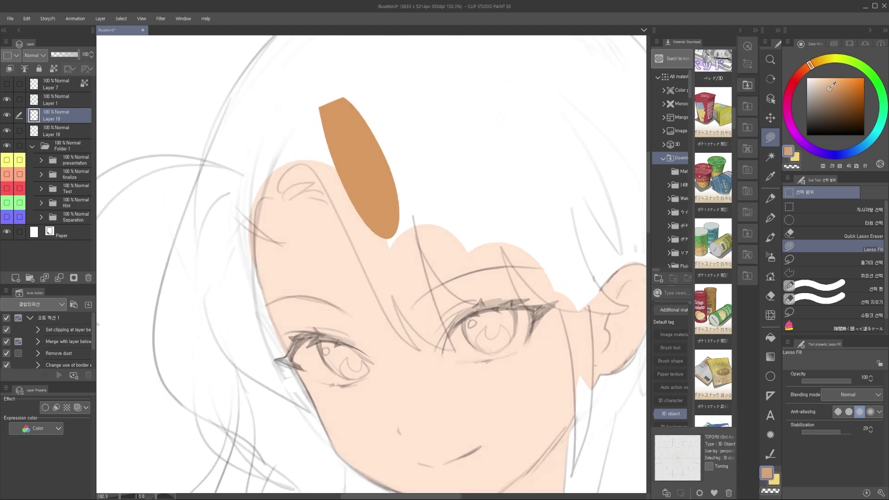
# Shift the hair color to a muted yellowish tan and lasso-fill overlapping strand shapes along the sketched bang
pyautogui.moveTo(814, 68); pyautogui.dragTo(816, 62)
pyautogui.moveTo(380, 238); pyautogui.dragTo(319, 123)
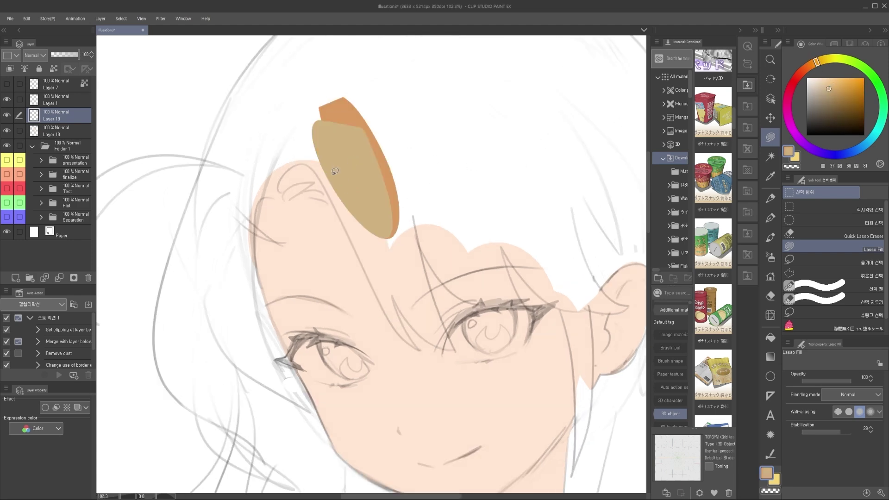
pyautogui.moveTo(380, 265); pyautogui.dragTo(318, 152)
# Select the skin layer, choose a pinker pale skin tone and lock the layer's transparent pixels
pyautogui.keyDown('ctrl'); pyautogui.keyDown('shift'); pyautogui.click(281, 236); pyautogui.keyUp('shift'); pyautogui.keyUp('ctrl')
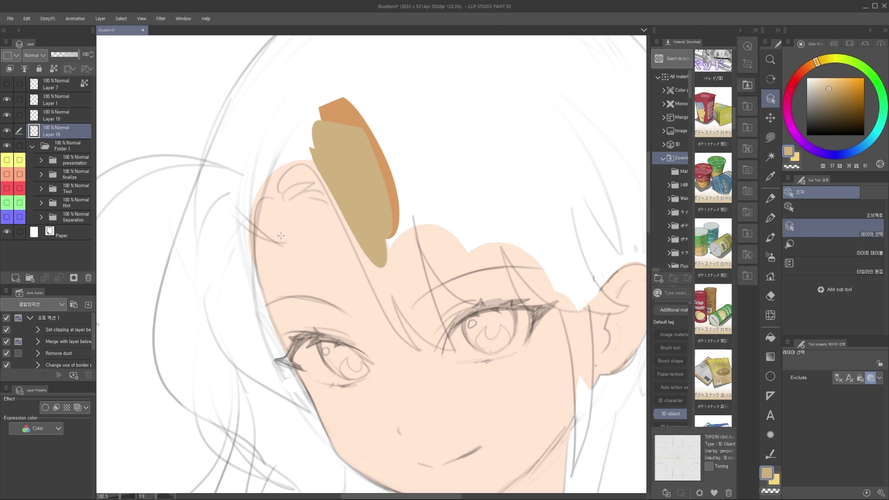
pyautogui.moveTo(816, 59)
pyautogui.mouseDown()
pyautogui.moveTo(806, 68)
pyautogui.moveTo(817, 82)
pyautogui.moveTo(815, 70)
pyautogui.moveTo(805, 73)
pyautogui.mouseUp()
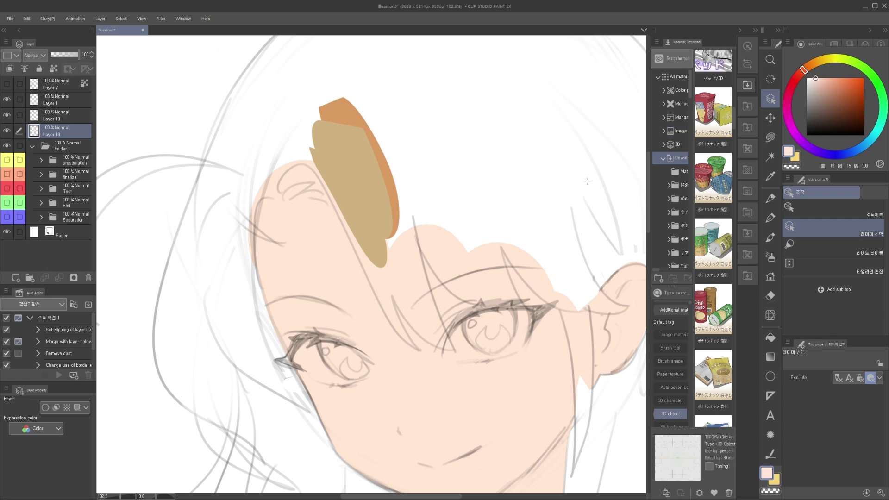
pyautogui.scroll(-4, 542, 259)
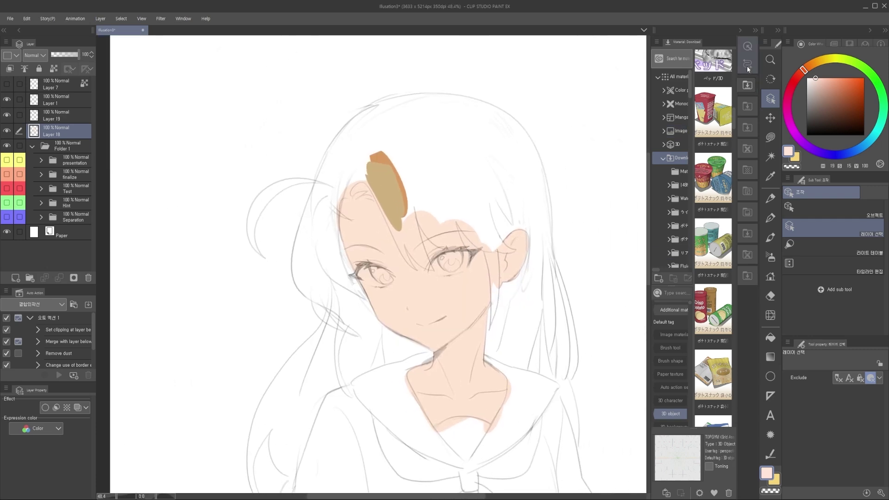
pyautogui.click(746, 66)
pyautogui.click(689, 248)
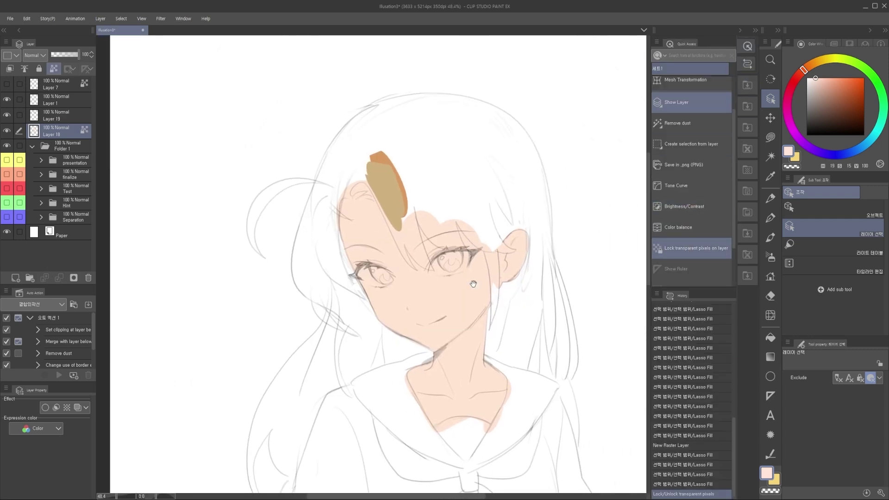
# Recolor the locked skin shapes with the pinker tone by lasso-filling over the whole figure
pyautogui.moveTo(463, 278); pyautogui.dragTo(450, 264)
pyautogui.press('m')
pyautogui.press('m')
pyautogui.moveTo(550, 167)
pyautogui.mouseDown()
pyautogui.moveTo(306, 170)
pyautogui.moveTo(505, 143)
pyautogui.mouseUp()
pyautogui.moveTo(452, 400)
pyautogui.mouseDown()
pyautogui.moveTo(438, 279)
pyautogui.moveTo(407, 302)
pyautogui.moveTo(448, 243)
pyautogui.moveTo(442, 236)
pyautogui.mouseUp()
pyautogui.moveTo(436, 188)
pyautogui.mouseDown()
pyautogui.moveTo(435, 196)
pyautogui.moveTo(384, 175)
pyautogui.moveTo(397, 240)
pyautogui.mouseUp()
# Reselect the hair layer, reactivate Lasso Fill and sample the tan hair color, undoing the stray fill
pyautogui.press('d')
pyautogui.click(398, 208)
pyautogui.moveTo(401, 202)
pyautogui.mouseDown()
pyautogui.moveTo(409, 230)
pyautogui.moveTo(393, 226)
pyautogui.moveTo(421, 235)
pyautogui.mouseUp()
pyautogui.press('m')
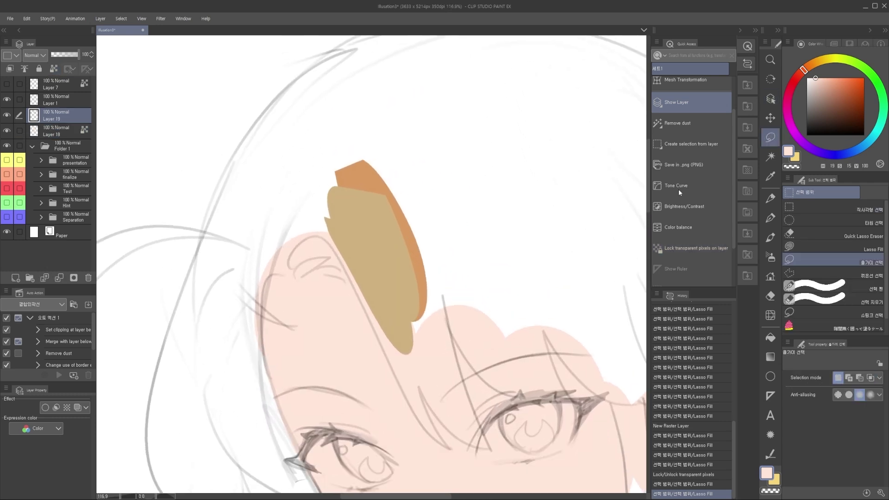
pyautogui.click(836, 250)
pyautogui.moveTo(464, 165)
pyautogui.mouseDown()
pyautogui.moveTo(462, 246)
pyautogui.moveTo(469, 185)
pyautogui.mouseUp()
pyautogui.moveTo(369, 183)
pyautogui.mouseDown()
pyautogui.moveTo(383, 200)
pyautogui.moveTo(329, 224)
pyautogui.moveTo(412, 212)
pyautogui.mouseUp()
pyautogui.hotkey('ctrl', 'z')
pyautogui.keyDown('alt'); pyautogui.click(390, 241); pyautogui.keyUp('alt')
# Fill the crown hair and the small curl at the forehead hairline in tan, following the sketch
pyautogui.scroll(2, 331, 253)
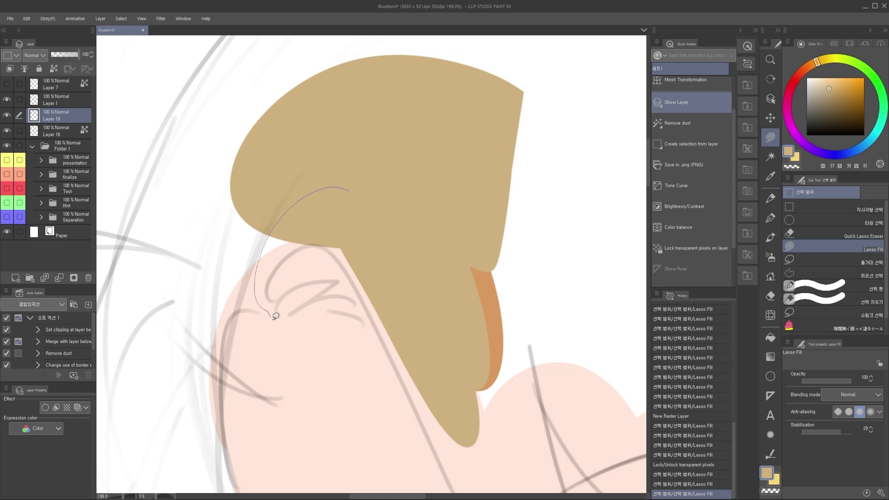
pyautogui.moveTo(323, 184); pyautogui.dragTo(323, 184)
pyautogui.scroll(-2, 369, 270)
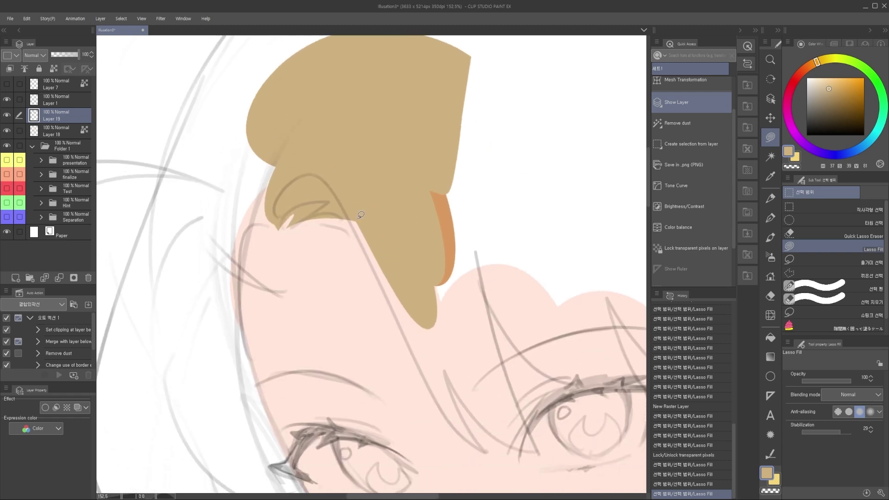
# Alternate between selecting the skin layer and the hair layer directly from their painted areas on the canvas
pyautogui.press('o')
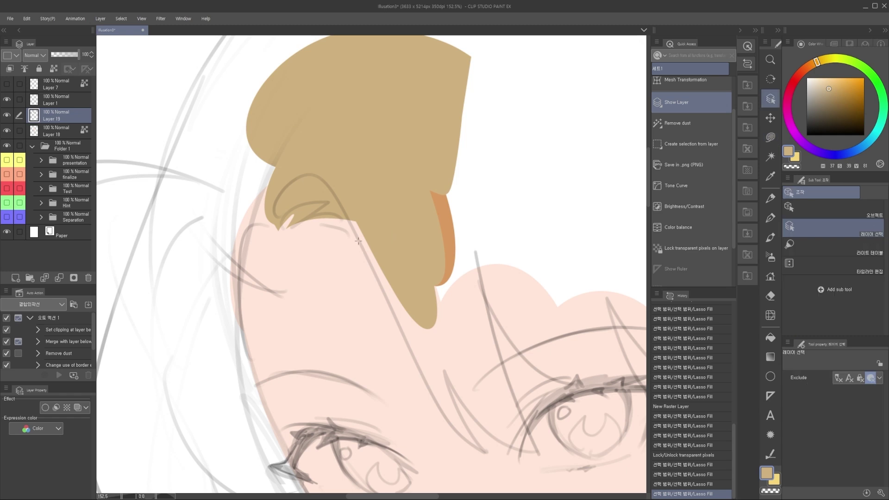
pyautogui.press('m')
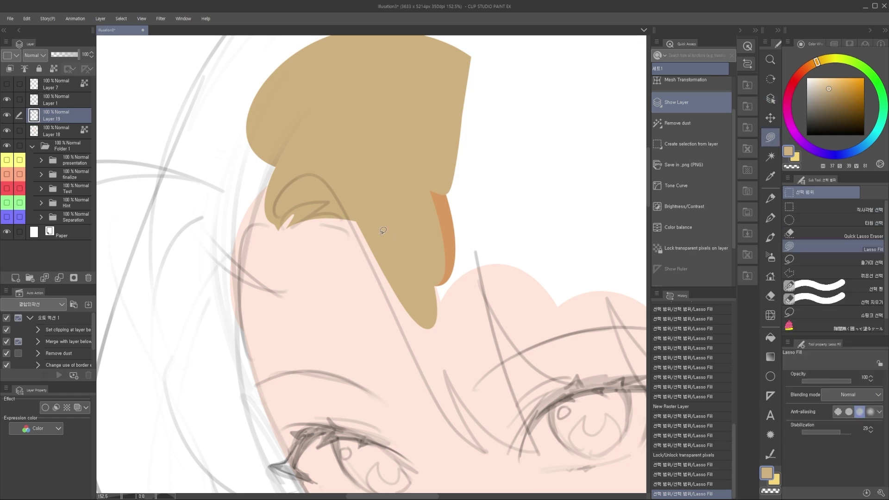
pyautogui.press('o')
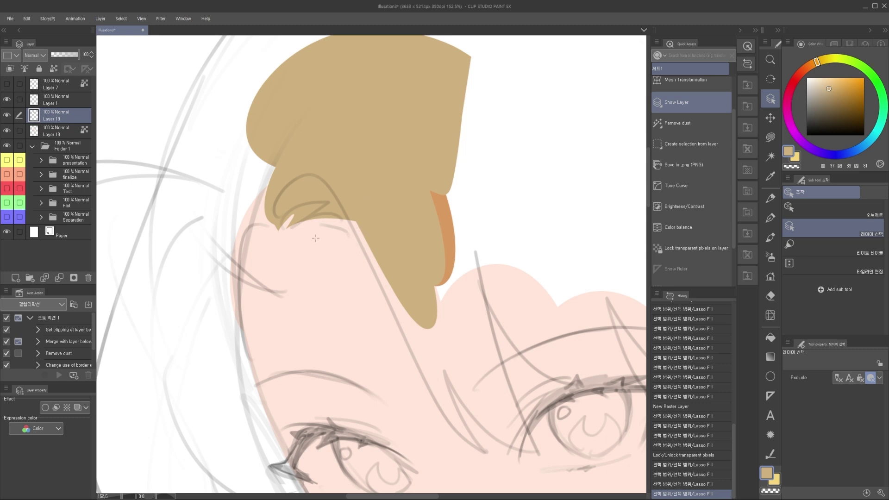
pyautogui.click(327, 264)
pyautogui.click(338, 278)
pyautogui.click(389, 217)
pyautogui.click(342, 277)
pyautogui.click(381, 232)
pyautogui.click(343, 282)
pyautogui.click(343, 282)
pyautogui.click(391, 259)
# Return to Lasso Fill and extend the tip of the first bang strand downward into a point
pyautogui.moveTo(425, 252); pyautogui.dragTo(400, 280)
pyautogui.press('m')
pyautogui.moveTo(392, 309)
pyautogui.mouseDown()
pyautogui.moveTo(392, 271)
pyautogui.moveTo(395, 288)
pyautogui.mouseUp()
pyautogui.click(835, 248)
pyautogui.moveTo(350, 217)
pyautogui.mouseDown()
pyautogui.moveTo(344, 174)
pyautogui.moveTo(437, 306)
pyautogui.moveTo(408, 260)
pyautogui.mouseUp()
pyautogui.moveTo(403, 262); pyautogui.dragTo(407, 282)
pyautogui.moveTo(424, 316); pyautogui.dragTo(389, 290)
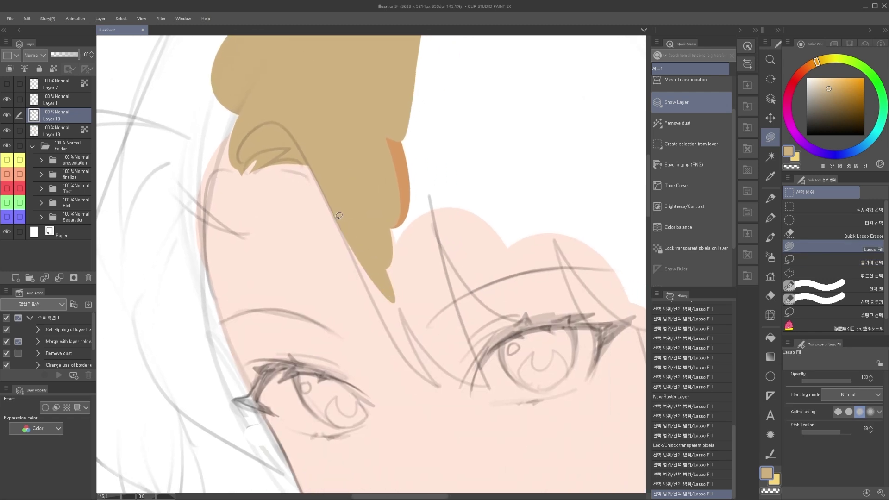
# Fill the long central bang with Lasso Fill down to its forked tips between the eyes
pyautogui.moveTo(332, 204); pyautogui.dragTo(426, 376)
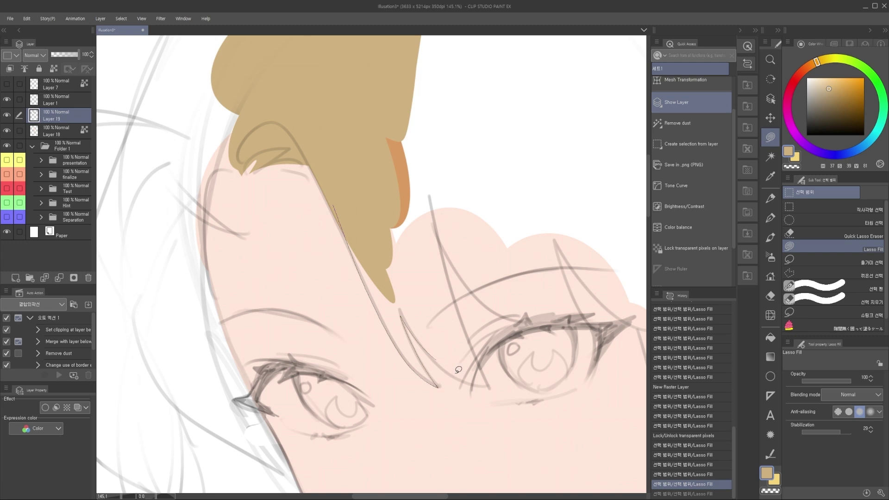
pyautogui.moveTo(479, 362)
pyautogui.mouseDown()
pyautogui.moveTo(436, 239)
pyautogui.moveTo(415, 110)
pyautogui.mouseUp()
pyautogui.moveTo(444, 242)
pyautogui.mouseDown()
pyautogui.moveTo(419, 113)
pyautogui.moveTo(430, 240)
pyautogui.mouseUp()
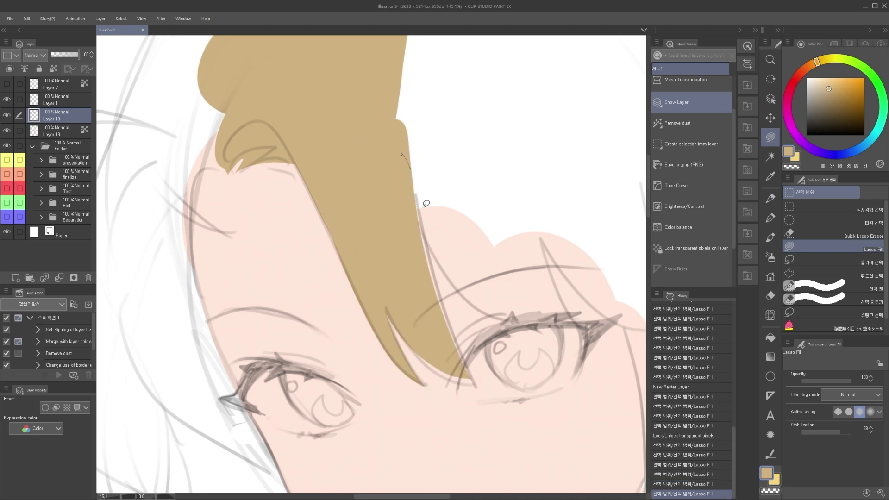
pyautogui.moveTo(448, 345); pyautogui.dragTo(447, 346)
pyautogui.moveTo(431, 236); pyautogui.dragTo(405, 242)
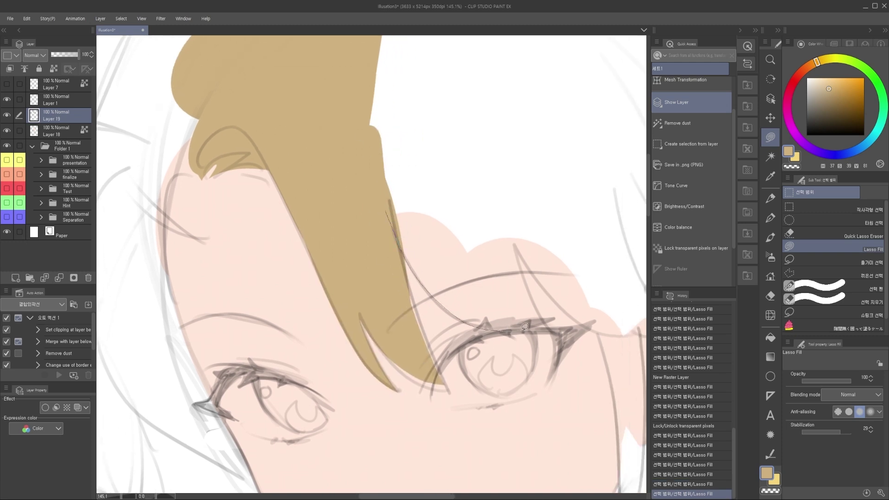
# Extend the bangs with Lasso Fill across the second eye and out to the ear, following the sketched strand tips
pyautogui.moveTo(546, 323)
pyautogui.mouseDown()
pyautogui.moveTo(518, 238)
pyautogui.moveTo(506, 138)
pyautogui.moveTo(359, 122)
pyautogui.mouseUp()
pyautogui.moveTo(516, 244); pyautogui.dragTo(442, 219)
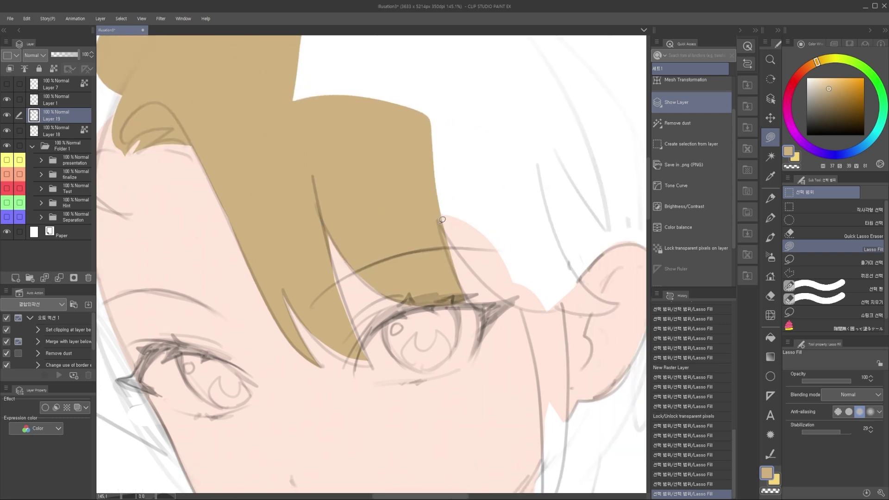
pyautogui.moveTo(571, 306); pyautogui.dragTo(449, 119)
pyautogui.moveTo(479, 255); pyautogui.dragTo(461, 241)
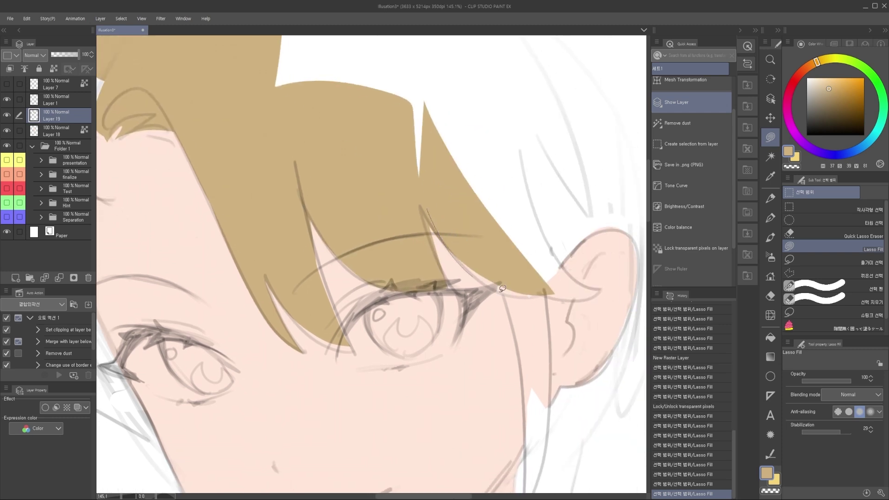
# Fill the gap and the outer side of the hair above the second eye with Lasso Fill
pyautogui.scroll(-3, 473, 252)
pyautogui.moveTo(463, 207)
pyautogui.mouseDown()
pyautogui.moveTo(484, 232)
pyautogui.moveTo(483, 280)
pyautogui.mouseUp()
pyautogui.moveTo(485, 246)
pyautogui.mouseDown()
pyautogui.moveTo(400, 168)
pyautogui.moveTo(487, 244)
pyautogui.mouseUp()
pyautogui.moveTo(458, 213)
pyautogui.mouseDown()
pyautogui.moveTo(490, 80)
pyautogui.moveTo(498, 151)
pyautogui.mouseUp()
pyautogui.scroll(-3, 399, 225)
pyautogui.moveTo(333, 248); pyautogui.dragTo(378, 265)
# Switch to the hard eraser at the edge of the bangs and reduce its brush size to 60
pyautogui.scroll(7, 379, 262)
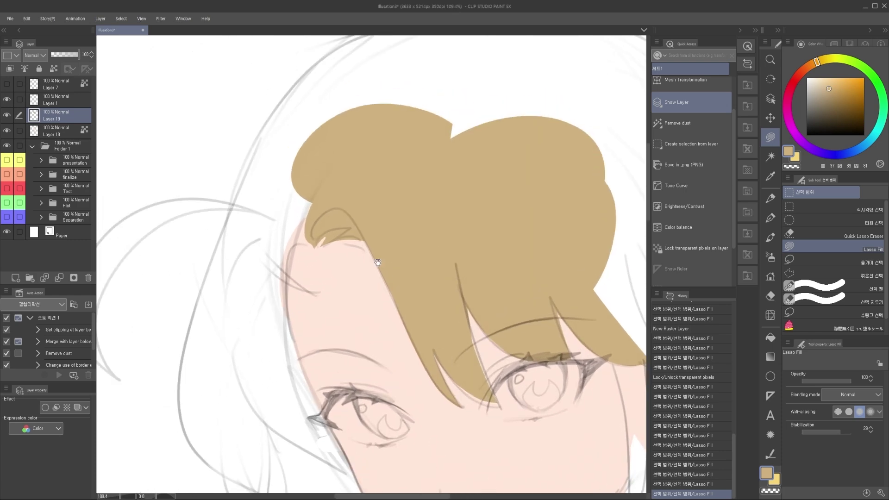
pyautogui.press('e')
pyautogui.moveTo(410, 292); pyautogui.dragTo(363, 231)
pyautogui.press('[')
pyautogui.press('[')
pyautogui.press('[')
pyautogui.press('[')
pyautogui.press('[')
pyautogui.press('[')
pyautogui.press('[')
pyautogui.press('[')
pyautogui.press('[')
pyautogui.press('[')
pyautogui.moveTo(361, 262); pyautogui.dragTo(394, 280)
# Inspect the bang's edge against the forehead and reduce the hard eraser's brush size to 30
pyautogui.scroll(-4, 394, 280)
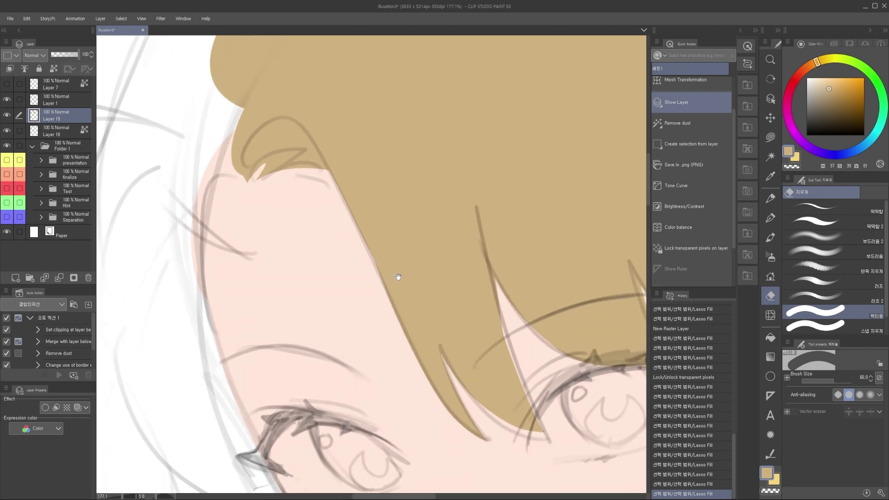
pyautogui.scroll(-1, 394, 286)
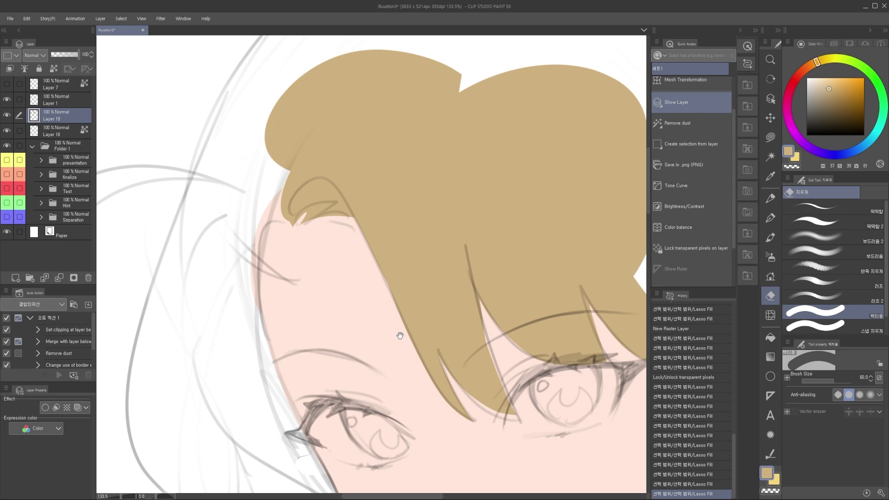
pyautogui.scroll(-4, 399, 324)
pyautogui.moveTo(396, 289); pyautogui.dragTo(417, 257)
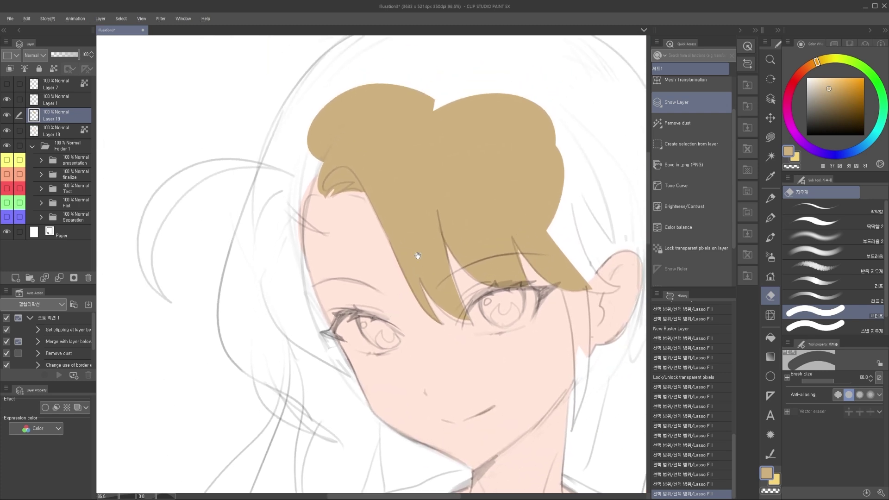
pyautogui.scroll(3, 419, 246)
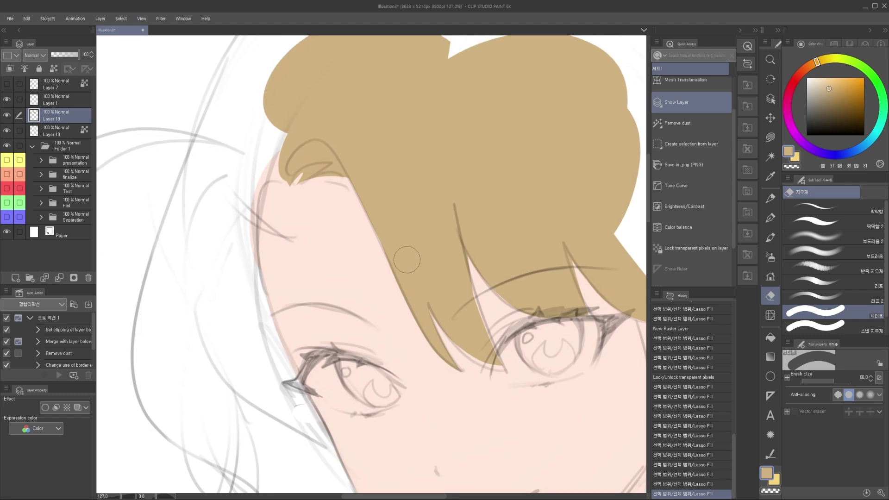
pyautogui.scroll(2, 416, 273)
pyautogui.moveTo(402, 268); pyautogui.dragTo(405, 281)
pyautogui.press('[')
pyautogui.press('[')
pyautogui.press('[')
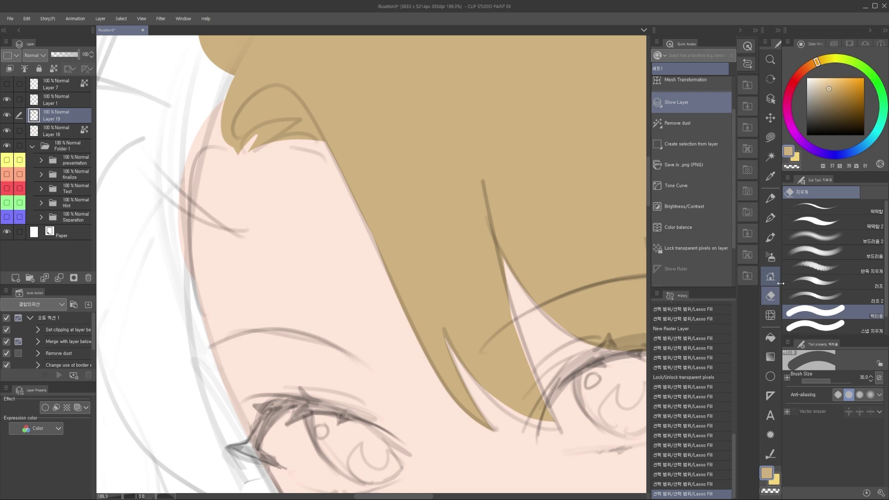
# Compare the soft erasers, choose the 러프 2 eraser, and increase its brush size to 40 at the edge of the bangs
pyautogui.click(814, 254)
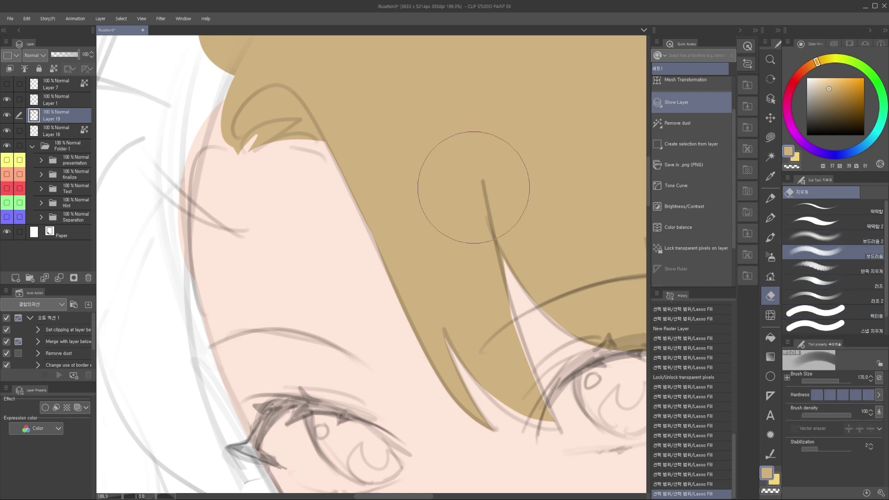
pyautogui.click(840, 238)
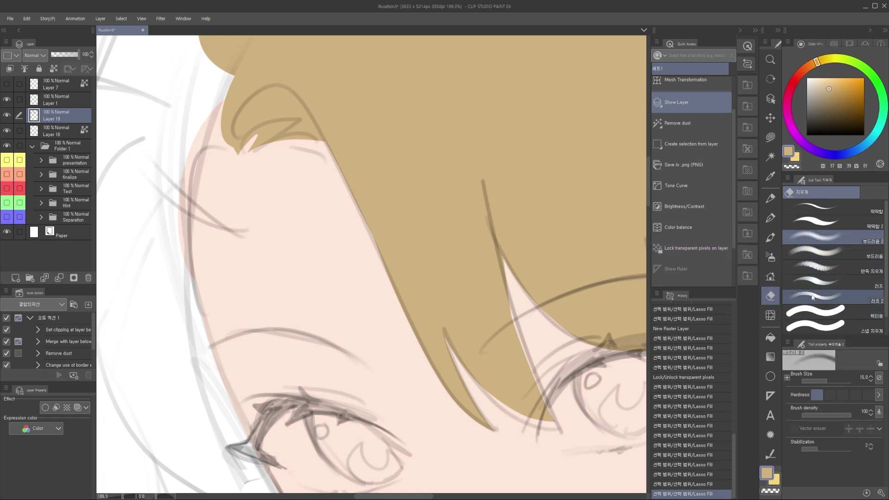
pyautogui.click(828, 296)
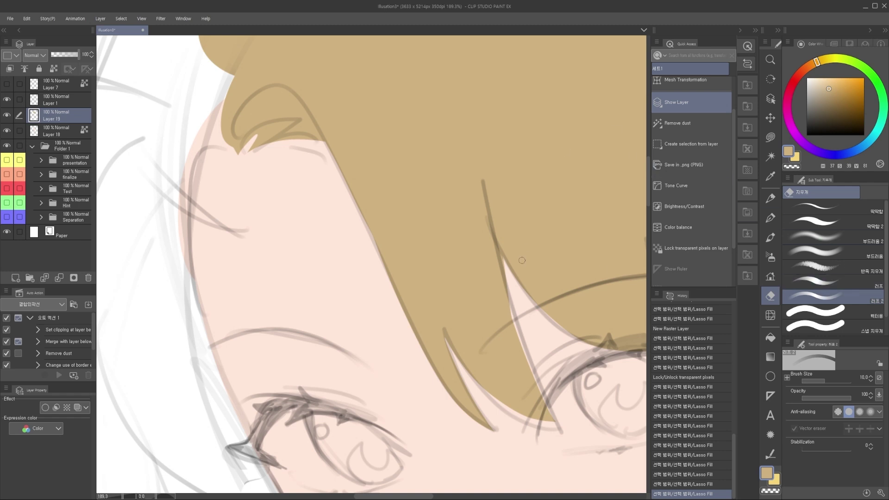
pyautogui.moveTo(402, 250); pyautogui.dragTo(392, 248)
pyautogui.press(']')
pyautogui.press(']')
pyautogui.press(']')
pyautogui.press(']')
pyautogui.press(']')
pyautogui.press(']')
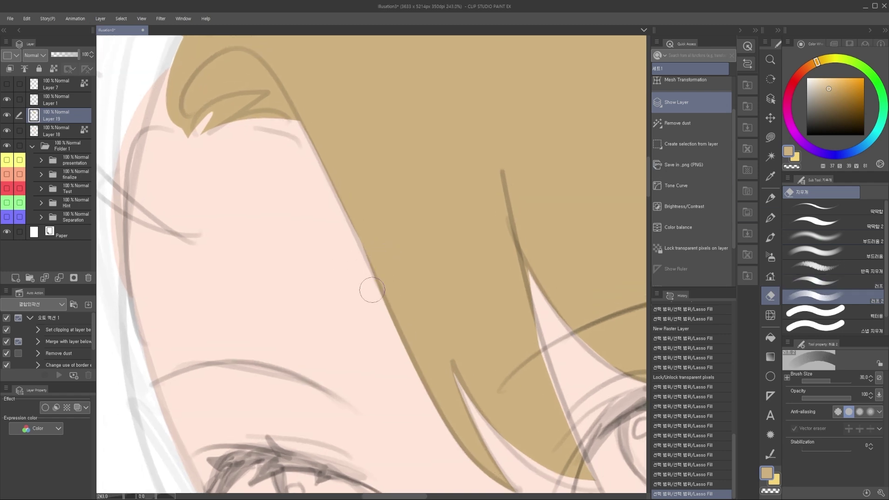
# Erase a soft, tapering notch from the forehead edge up into the bangs with the 러프 2 eraser
pyautogui.moveTo(377, 312)
pyautogui.mouseDown()
pyautogui.moveTo(368, 269)
pyautogui.moveTo(385, 213)
pyautogui.mouseUp()
pyautogui.hotkey('ctrl', 'z')
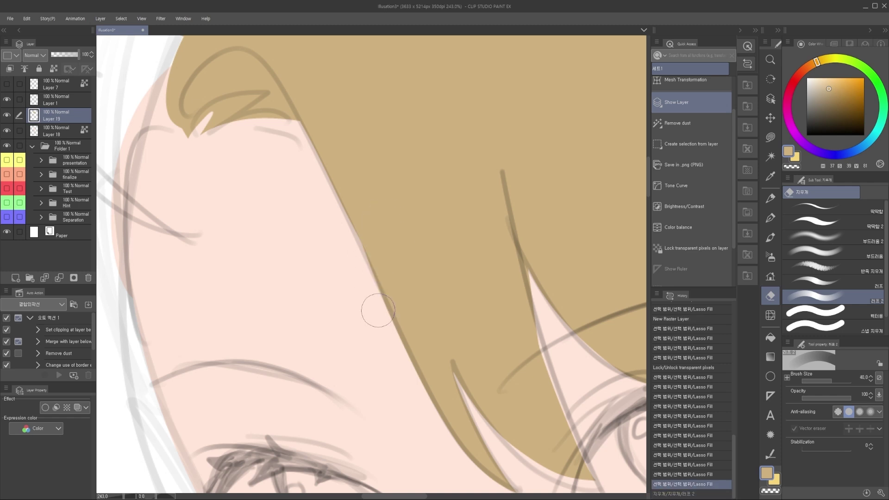
pyautogui.moveTo(375, 309)
pyautogui.mouseDown()
pyautogui.moveTo(372, 283)
pyautogui.moveTo(392, 196)
pyautogui.mouseUp()
pyautogui.moveTo(380, 311); pyautogui.dragTo(389, 175)
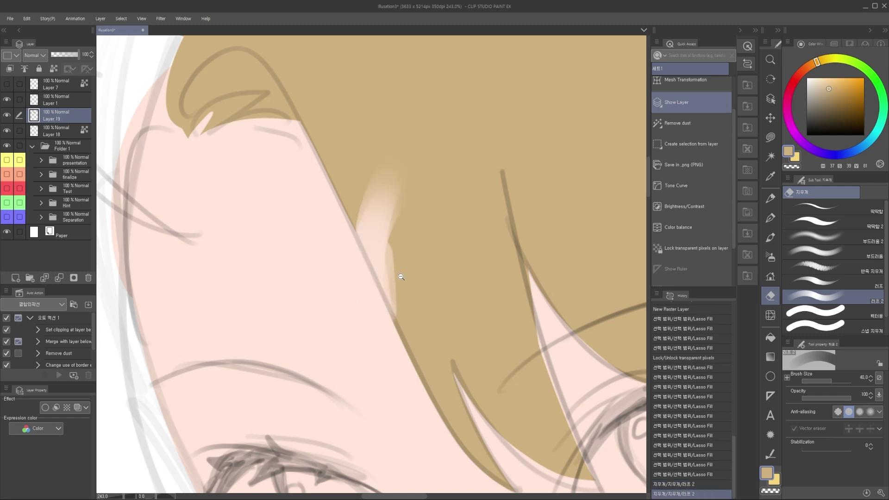
pyautogui.scroll(-2, 398, 220)
pyautogui.scroll(2, 406, 265)
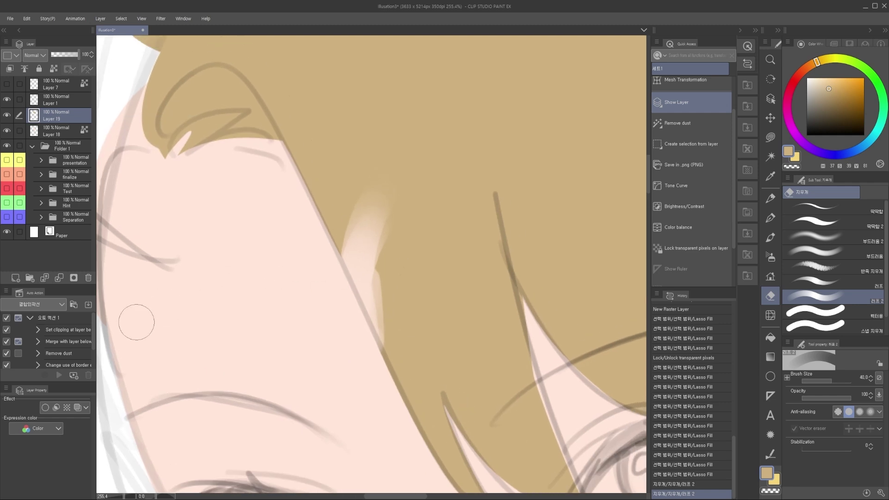
# Turn on the border effect for the hair layer and set its edge color to black (000000)
pyautogui.click(45, 407)
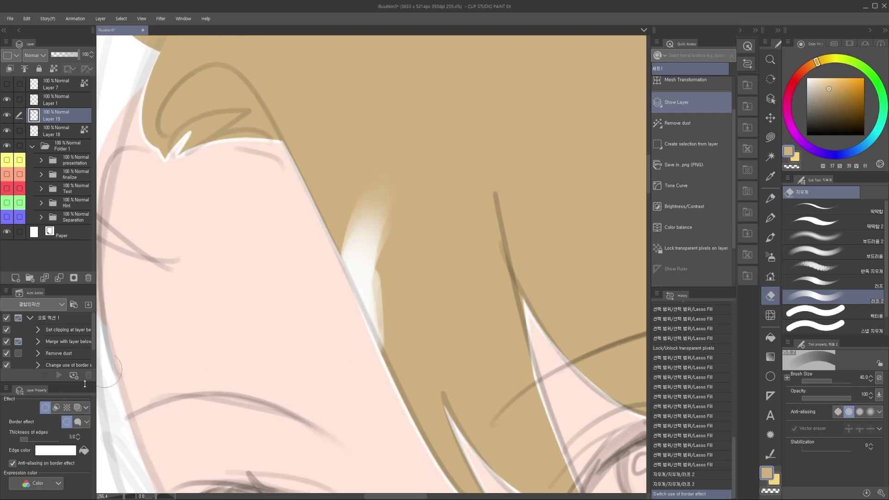
pyautogui.click(50, 452)
pyautogui.moveTo(336, 326); pyautogui.dragTo(327, 335)
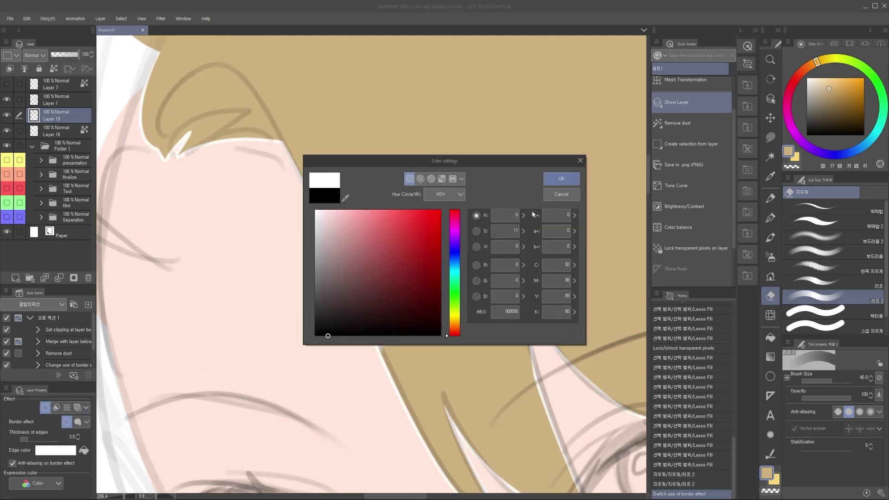
pyautogui.click(559, 181)
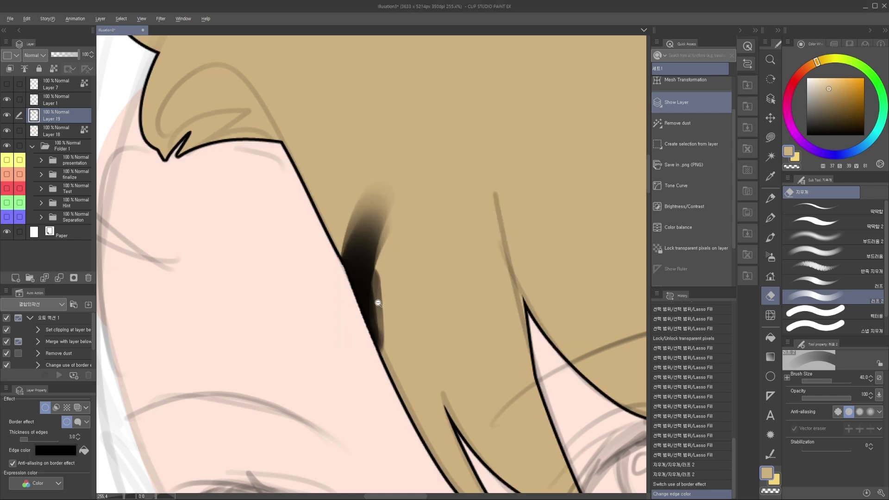
# Try another soft eraser stroke along the notch, undo back past the edge color change, and restore the black edge color
pyautogui.moveTo(379, 303); pyautogui.dragTo(373, 312)
pyautogui.moveTo(354, 262)
pyautogui.mouseDown()
pyautogui.moveTo(348, 308)
pyautogui.moveTo(352, 264)
pyautogui.moveTo(361, 324)
pyautogui.mouseUp()
pyautogui.hotkey('ctrl', 'z')
pyautogui.hotkey('ctrl', 'z')
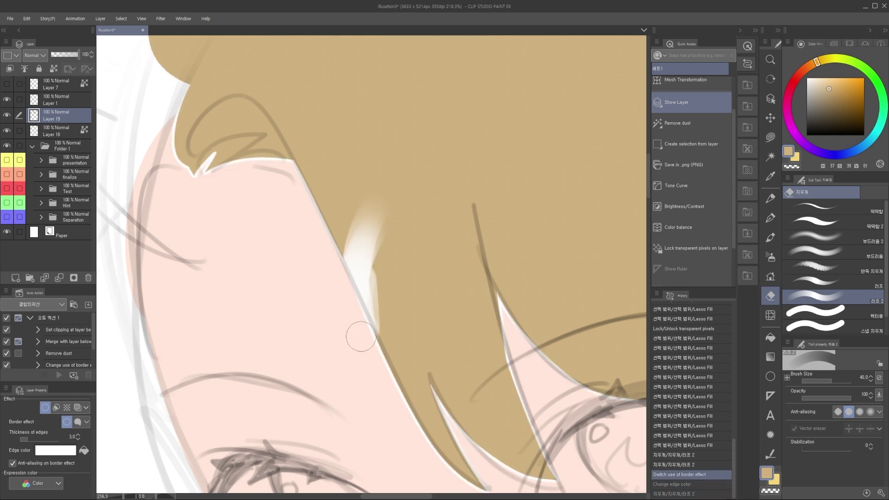
pyautogui.hotkey('ctrl', 'y')
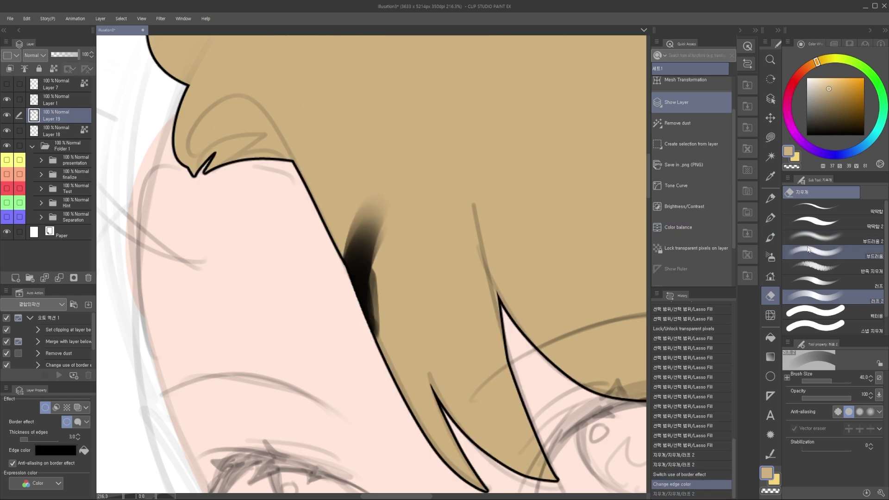
# Try the 부드러움 2 eraser at sizes 60 and 50 on the notch to test soft erasing with the border effect
pyautogui.click(829, 237)
pyautogui.press(']')
pyautogui.press(']')
pyautogui.press(']')
pyautogui.moveTo(352, 225)
pyautogui.mouseDown()
pyautogui.moveTo(344, 304)
pyautogui.moveTo(361, 235)
pyautogui.moveTo(379, 244)
pyautogui.moveTo(370, 217)
pyautogui.moveTo(393, 232)
pyautogui.moveTo(399, 278)
pyautogui.moveTo(388, 296)
pyautogui.mouseUp()
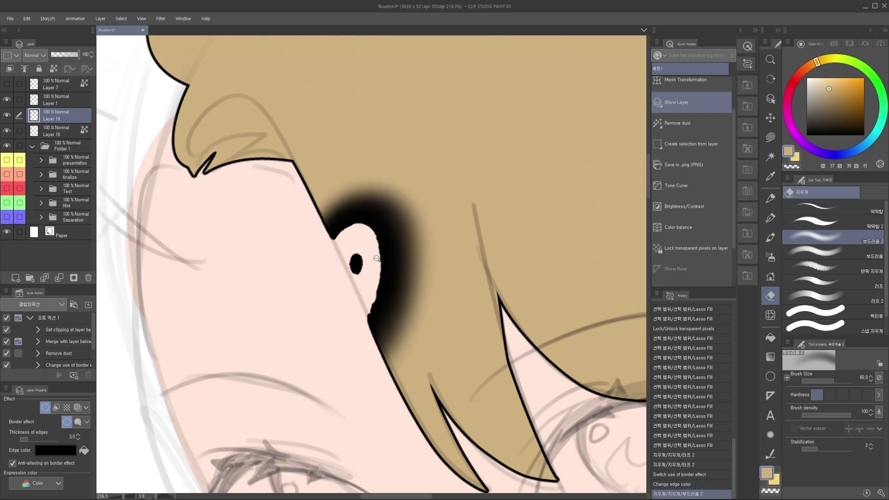
pyautogui.scroll(3, 368, 258)
pyautogui.press('[')
pyautogui.moveTo(350, 258)
pyautogui.mouseDown()
pyautogui.moveTo(333, 287)
pyautogui.moveTo(341, 301)
pyautogui.mouseUp()
pyautogui.scroll(-5, 374, 300)
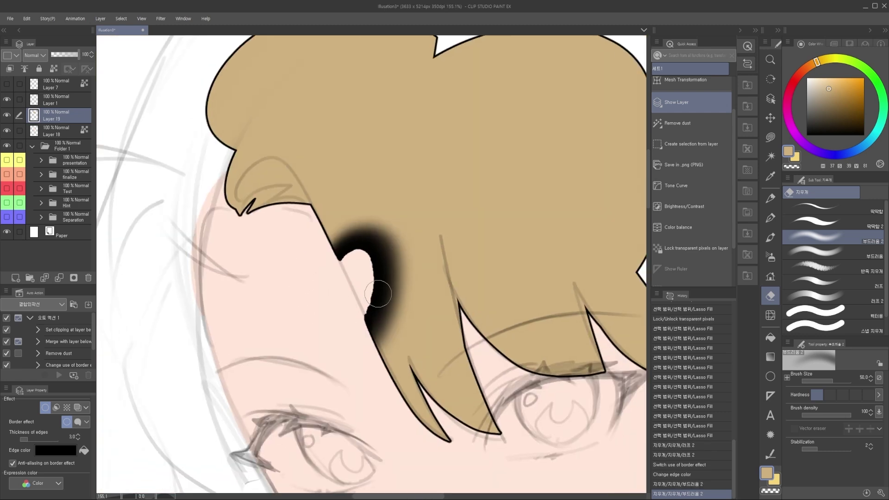
# Undo the soft eraser strokes, the black edge color and the border effect on the hair layer
pyautogui.hotkey('ctrl', 'z')
pyautogui.hotkey('ctrl', 'z')
pyautogui.hotkey('ctrl', 'z')
pyautogui.hotkey('ctrl', 'z')
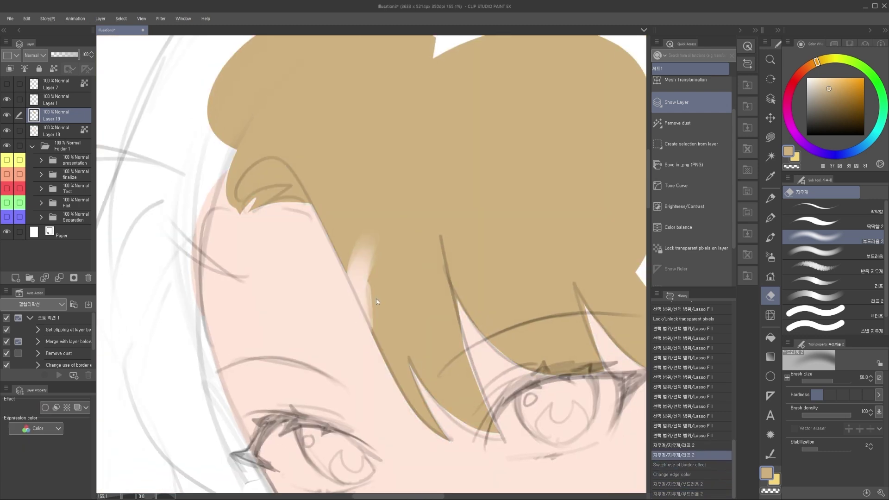
pyautogui.hotkey('ctrl', 'z')
pyautogui.hotkey('ctrl', 'z')
# Make a rounded lasso selection over the crown that extends beyond the hair fill toward the sketched head outline
pyautogui.moveTo(393, 299)
pyautogui.mouseDown()
pyautogui.moveTo(415, 318)
pyautogui.moveTo(395, 300)
pyautogui.moveTo(402, 293)
pyautogui.mouseUp()
pyautogui.press('m')
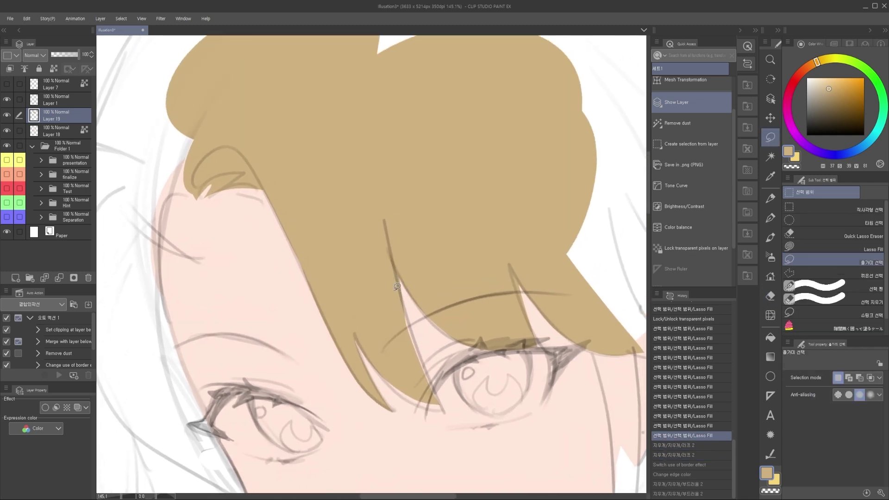
pyautogui.click(421, 256)
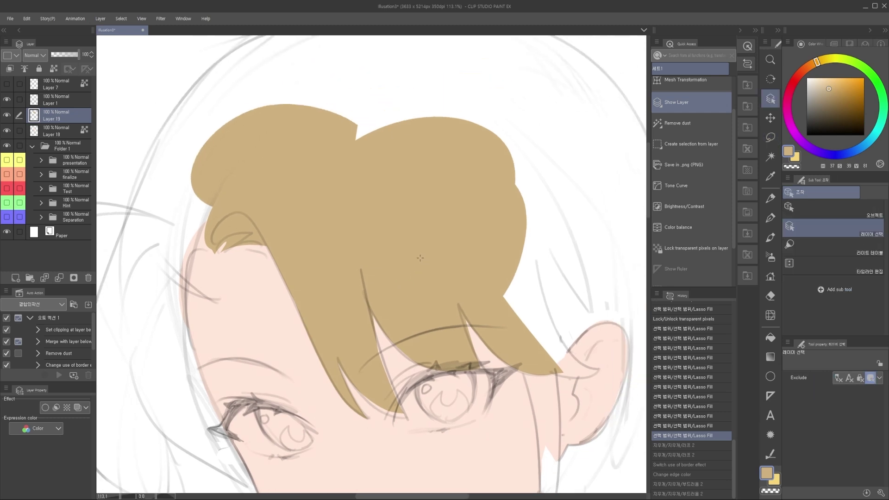
pyautogui.moveTo(282, 145)
pyautogui.mouseDown()
pyautogui.moveTo(546, 241)
pyautogui.moveTo(433, 257)
pyautogui.mouseUp()
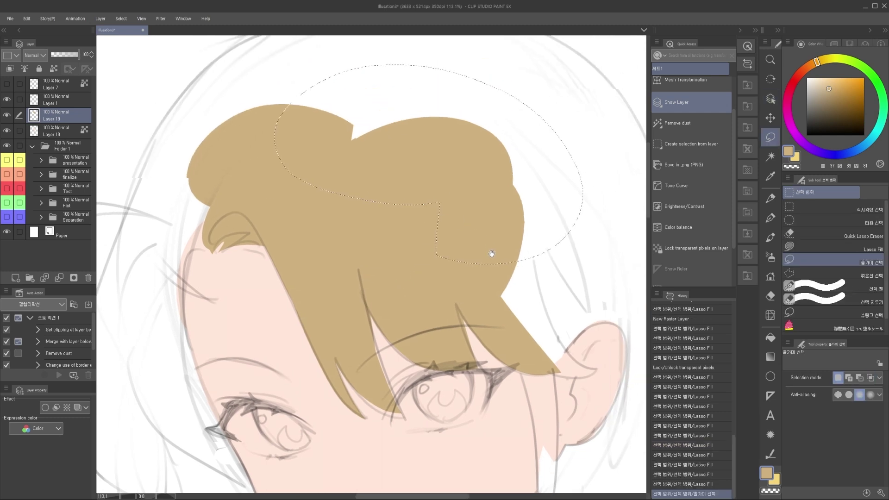
pyautogui.press('o')
pyautogui.press('m')
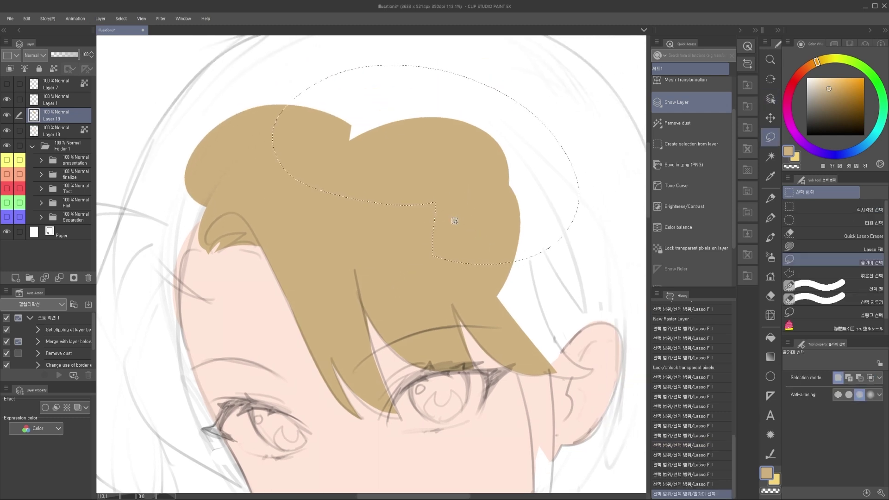
pyautogui.click(462, 229)
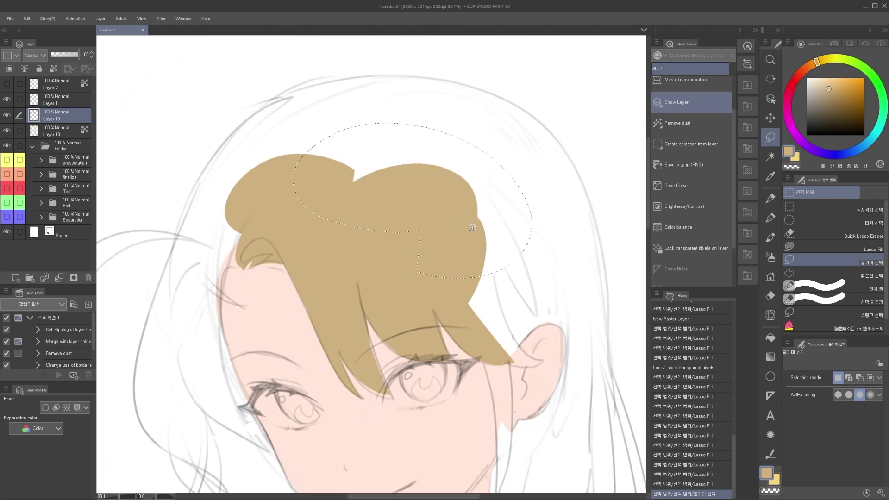
# Fill the selected crown area with the hair color using Lasso Fill, and clear the selection
pyautogui.click(816, 250)
pyautogui.moveTo(518, 208)
pyautogui.mouseDown()
pyautogui.moveTo(296, 103)
pyautogui.moveTo(527, 224)
pyautogui.mouseUp()
pyautogui.moveTo(536, 260)
pyautogui.mouseDown()
pyautogui.moveTo(423, 223)
pyautogui.moveTo(537, 214)
pyautogui.mouseUp()
pyautogui.moveTo(514, 284); pyautogui.dragTo(485, 253)
pyautogui.hotkey('ctrl', 'd')
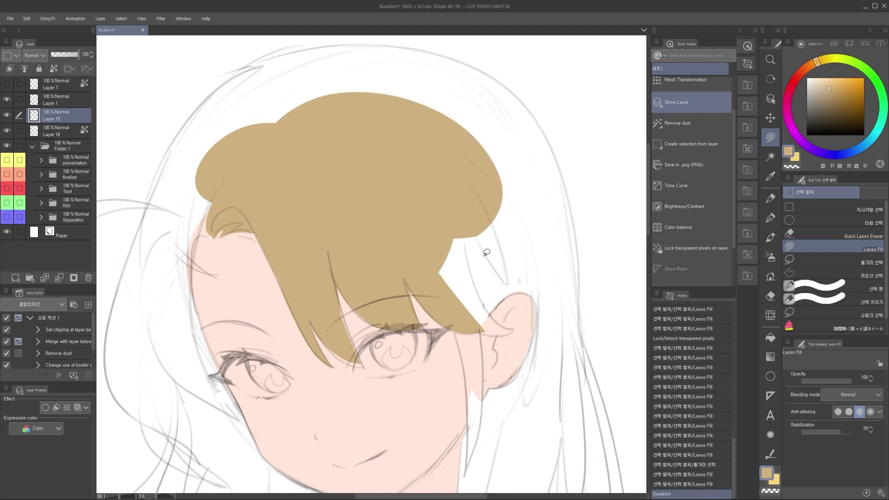
# Fill the side hair above the ear and a long lock tapering down in front of the ear with Lasso Fill
pyautogui.scroll(3, 486, 253)
pyautogui.moveTo(384, 247); pyautogui.dragTo(430, 303)
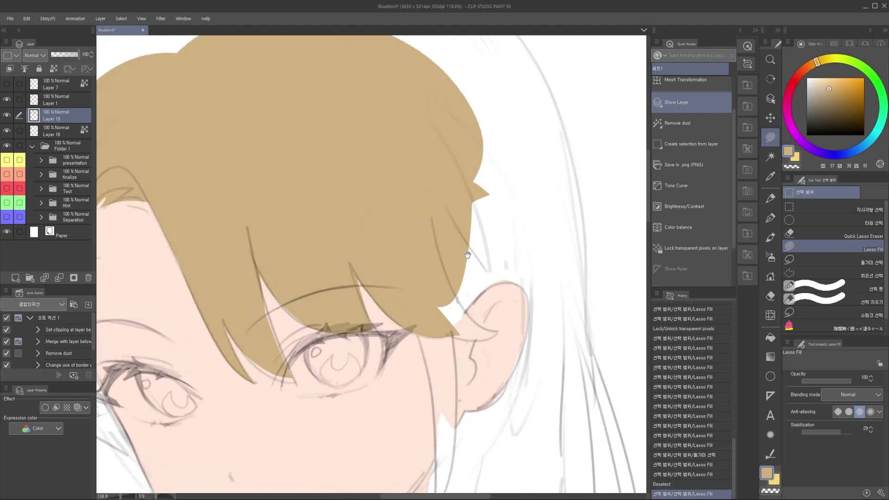
pyautogui.scroll(6, 391, 234)
pyautogui.moveTo(431, 381)
pyautogui.mouseDown()
pyautogui.moveTo(464, 217)
pyautogui.moveTo(406, 150)
pyautogui.mouseUp()
pyautogui.scroll(-2, 464, 218)
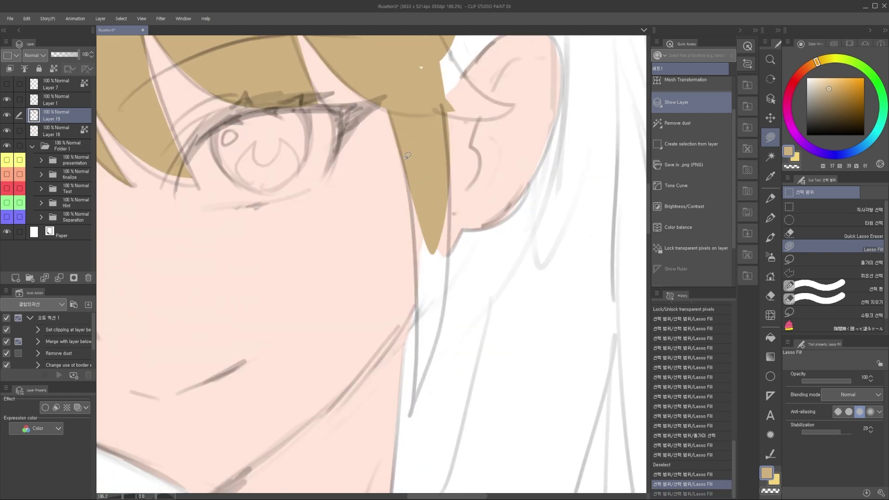
pyautogui.moveTo(413, 415)
pyautogui.mouseDown()
pyautogui.moveTo(449, 209)
pyautogui.moveTo(442, 156)
pyautogui.mouseUp()
pyautogui.scroll(1, 441, 145)
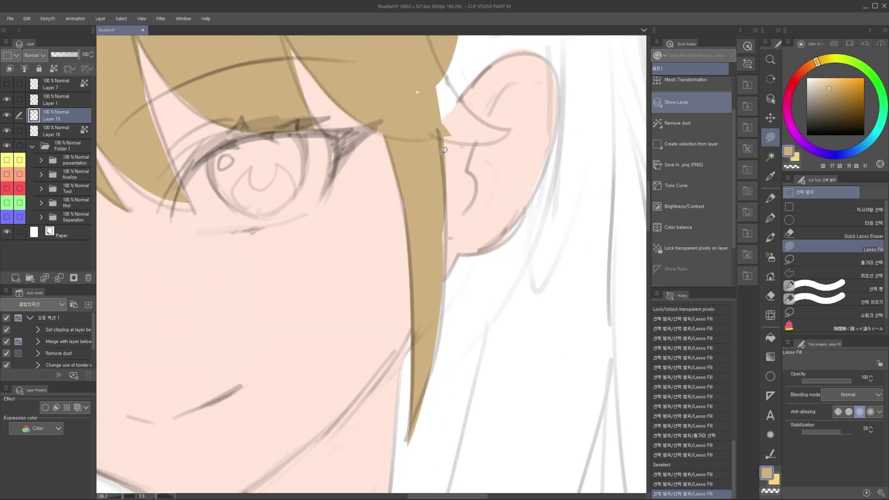
# Add the pointed hair tuft overlapping the ear and extend the outer side hair above it with Lasso Fill
pyautogui.moveTo(436, 332); pyautogui.dragTo(434, 340)
pyautogui.scroll(3, 428, 227)
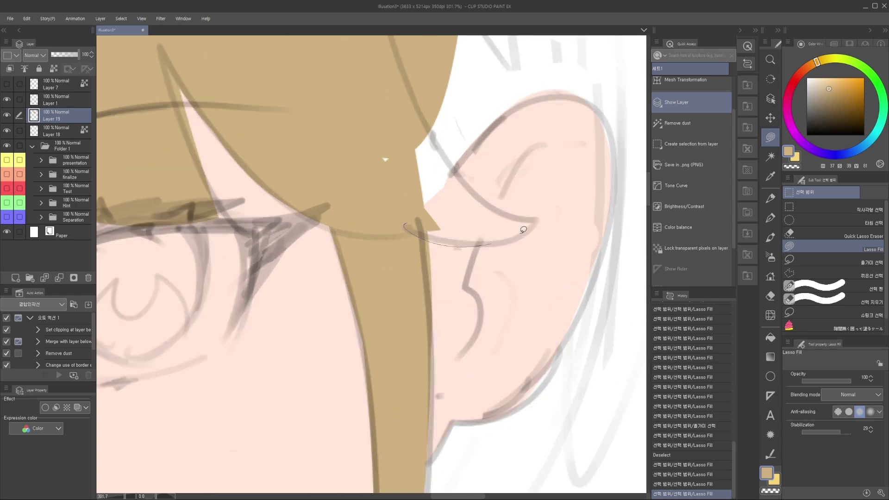
pyautogui.moveTo(488, 192); pyautogui.dragTo(428, 111)
pyautogui.scroll(-4, 445, 266)
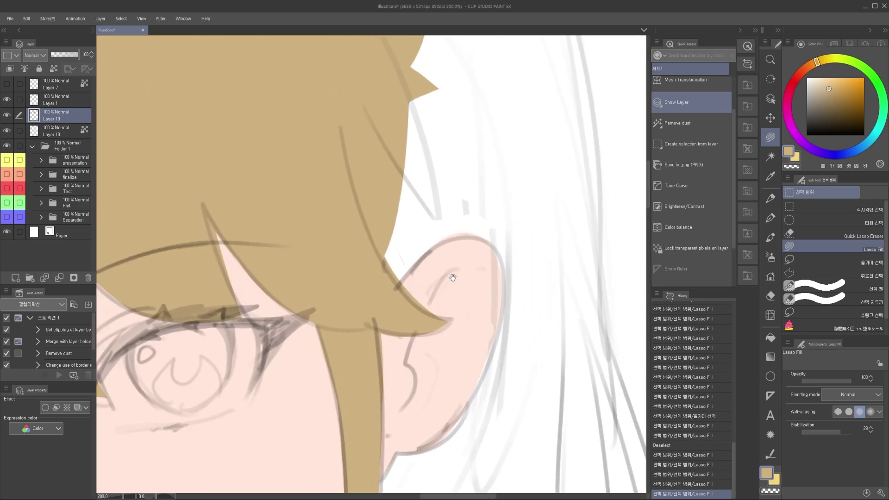
pyautogui.moveTo(445, 266); pyautogui.dragTo(458, 331)
pyautogui.moveTo(433, 287)
pyautogui.mouseDown()
pyautogui.moveTo(379, 145)
pyautogui.moveTo(458, 265)
pyautogui.moveTo(341, 231)
pyautogui.mouseUp()
pyautogui.moveTo(340, 231); pyautogui.dragTo(453, 254)
# Extend the hair from the crown down the opposite side of the face with Lasso Fill, following the sketched outline
pyautogui.scroll(3, 274, 289)
pyautogui.moveTo(269, 396)
pyautogui.mouseDown()
pyautogui.moveTo(351, 182)
pyautogui.moveTo(347, 217)
pyautogui.mouseUp()
pyautogui.scroll(-2, 353, 352)
pyautogui.moveTo(324, 264)
pyautogui.mouseDown()
pyautogui.moveTo(320, 127)
pyautogui.moveTo(447, 201)
pyautogui.mouseUp()
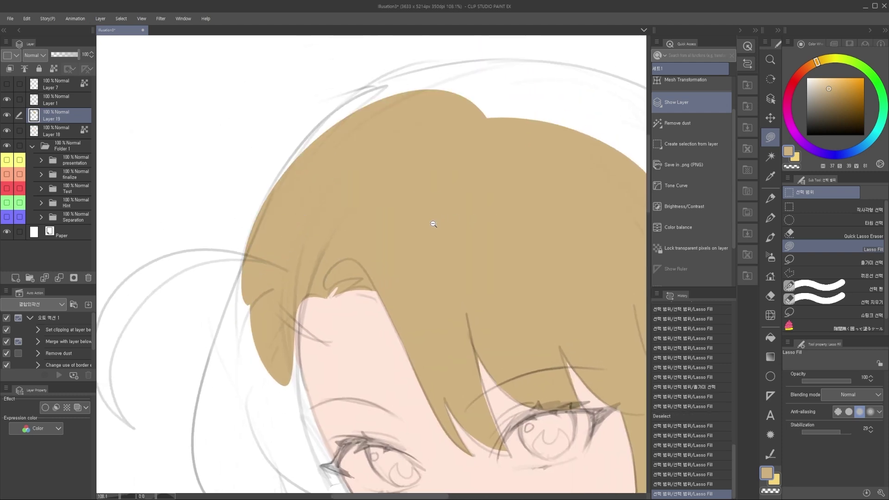
pyautogui.scroll(-2, 433, 224)
pyautogui.moveTo(335, 162)
pyautogui.mouseDown()
pyautogui.moveTo(350, 331)
pyautogui.moveTo(345, 173)
pyautogui.mouseUp()
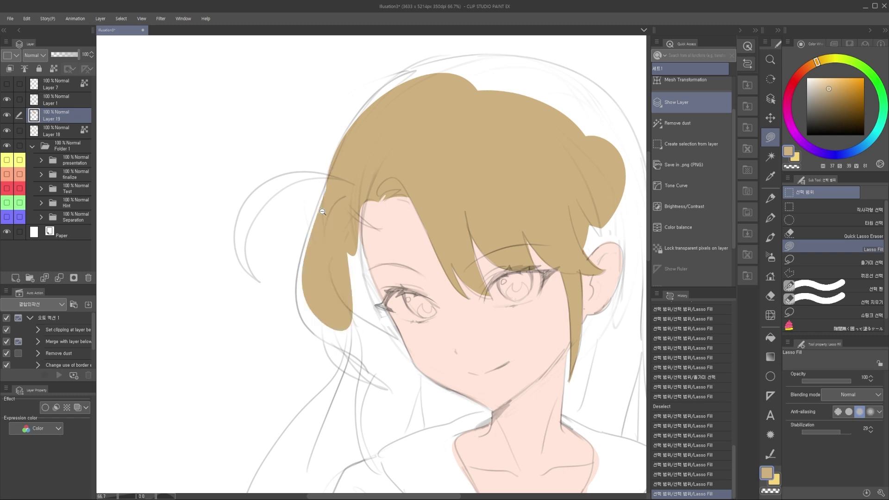
# Fill the outer edge of the side hair along the sketched curve, undoing and redrawing the Lasso Fill shape
pyautogui.scroll(2, 318, 215)
pyautogui.moveTo(343, 138)
pyautogui.mouseDown()
pyautogui.moveTo(348, 347)
pyautogui.moveTo(347, 268)
pyautogui.moveTo(308, 255)
pyautogui.mouseUp()
pyautogui.hotkey('ctrl', 'z')
pyautogui.moveTo(333, 168)
pyautogui.mouseDown()
pyautogui.moveTo(352, 399)
pyautogui.moveTo(345, 260)
pyautogui.mouseUp()
pyautogui.scroll(-1, 346, 260)
pyautogui.scroll(5, 353, 308)
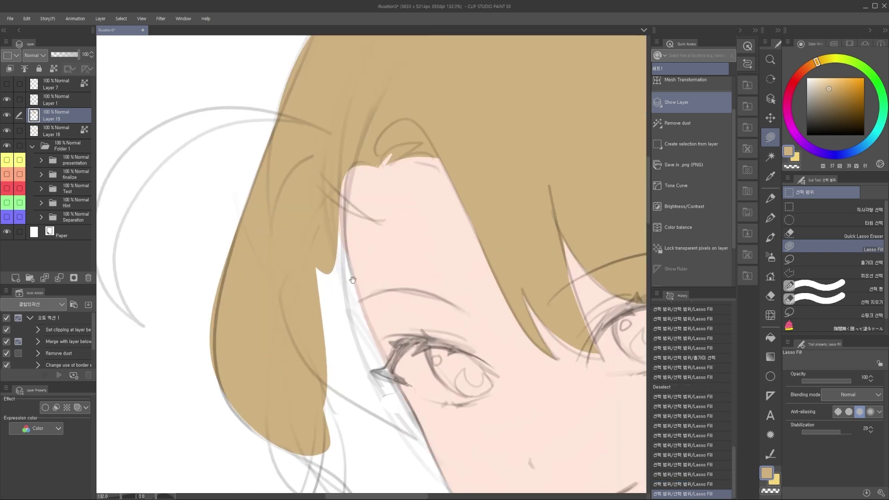
# Fill the gap between the side hair and the forehead along the temple with Lasso Fill, undoing the last shape
pyautogui.moveTo(353, 309); pyautogui.dragTo(350, 312)
pyautogui.moveTo(348, 185)
pyautogui.mouseDown()
pyautogui.moveTo(353, 421)
pyautogui.moveTo(290, 257)
pyautogui.mouseUp()
pyautogui.scroll(-3, 329, 293)
pyautogui.moveTo(339, 189); pyautogui.dragTo(332, 225)
pyautogui.hotkey('ctrl', 'z')
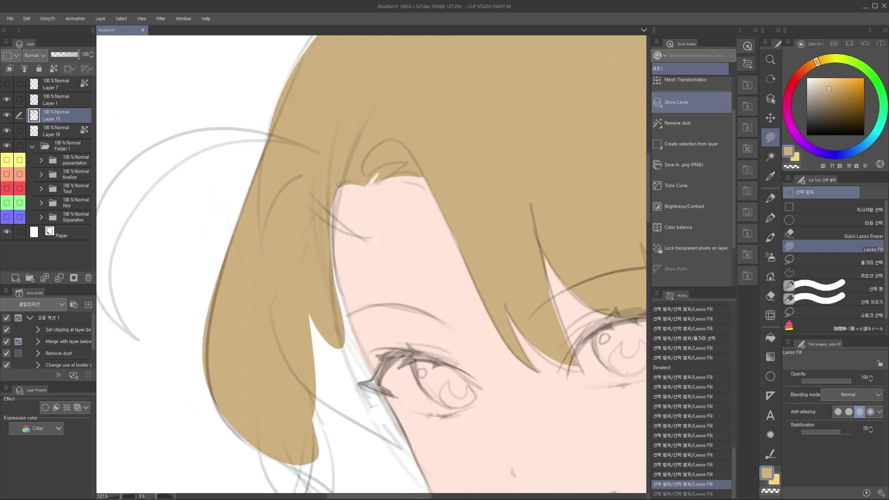
# Extend the temple strand down to the outer corner of the eye with Lasso Fill, comparing it with undo and redo
pyautogui.moveTo(364, 375); pyautogui.dragTo(325, 331)
pyautogui.scroll(-3, 308, 261)
pyautogui.scroll(4, 325, 276)
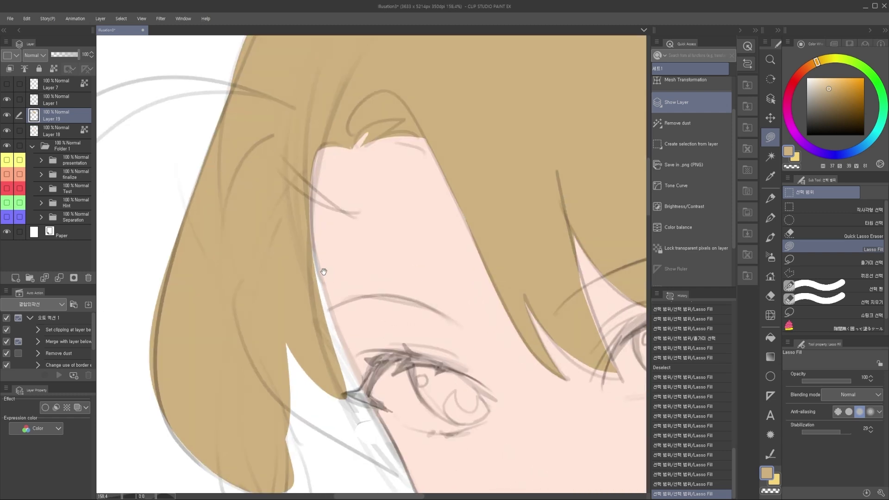
pyautogui.hotkey('ctrl', 'z')
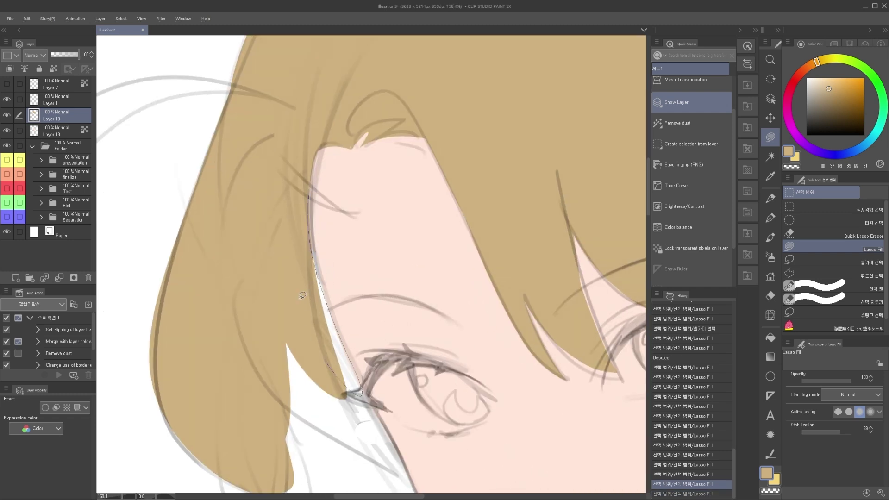
pyautogui.hotkey('ctrl', 'y')
pyautogui.scroll(1, 310, 246)
pyautogui.scroll(-2, 337, 264)
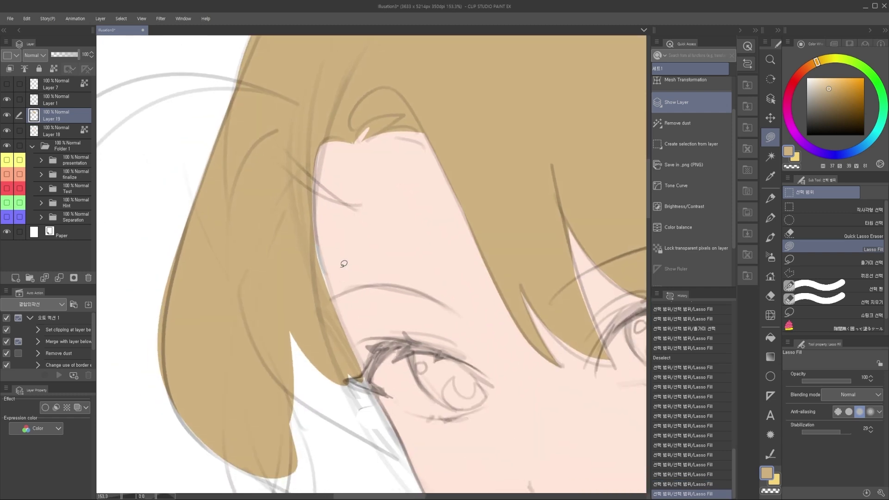
# Switch to the skin layer, sample the skin color, and paint over the gap beside the temple with a smaller pen
pyautogui.hotkey('alt', '[')
pyautogui.press('p')
pyautogui.scroll(-2, 345, 279)
pyautogui.keyDown('alt'); pyautogui.click(349, 261); pyautogui.keyUp('alt')
pyautogui.moveTo(337, 270); pyautogui.dragTo(346, 267)
pyautogui.press('[')
pyautogui.press('[')
pyautogui.moveTo(326, 219); pyautogui.dragTo(348, 313)
pyautogui.moveTo(349, 276); pyautogui.dragTo(367, 268)
pyautogui.press('/')
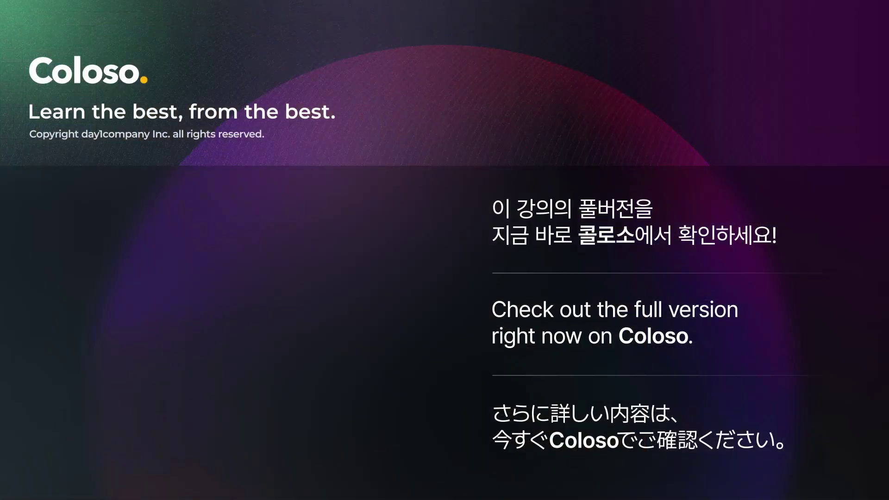